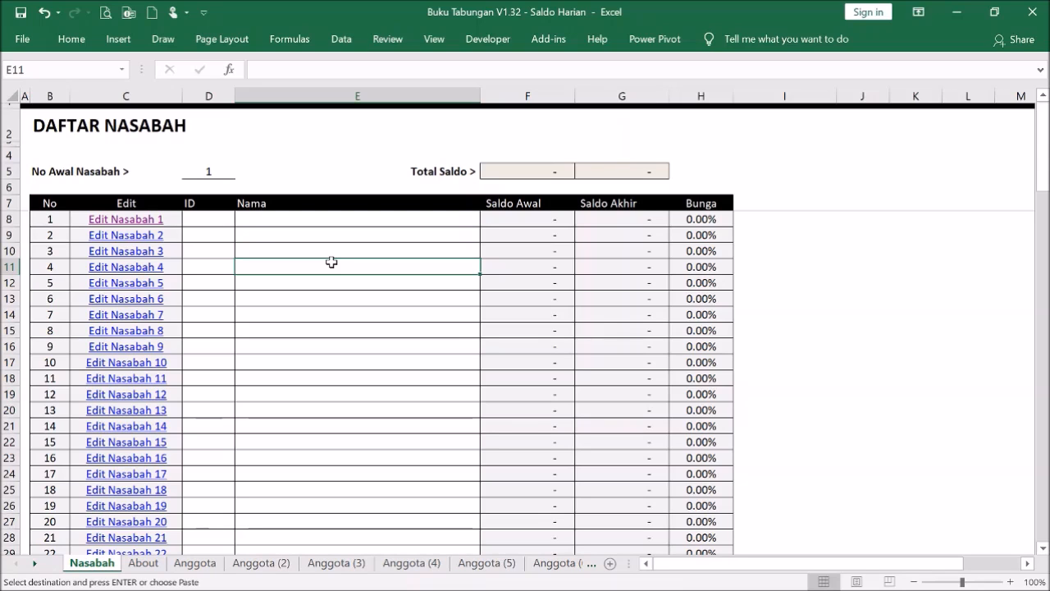
pyautogui.scroll(-13, 333, 236)
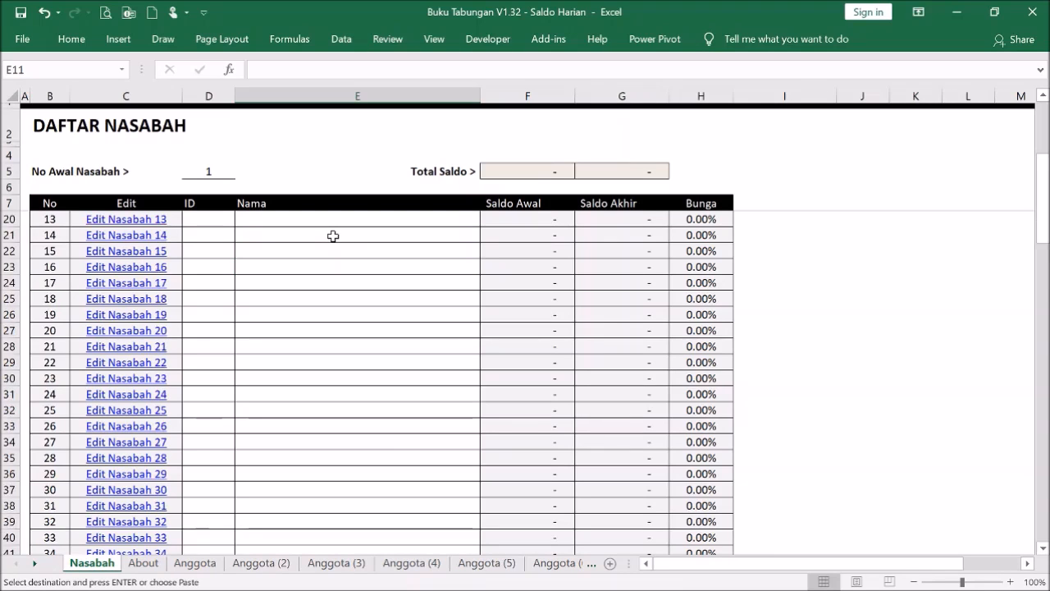
pyautogui.scroll(-18, 333, 236)
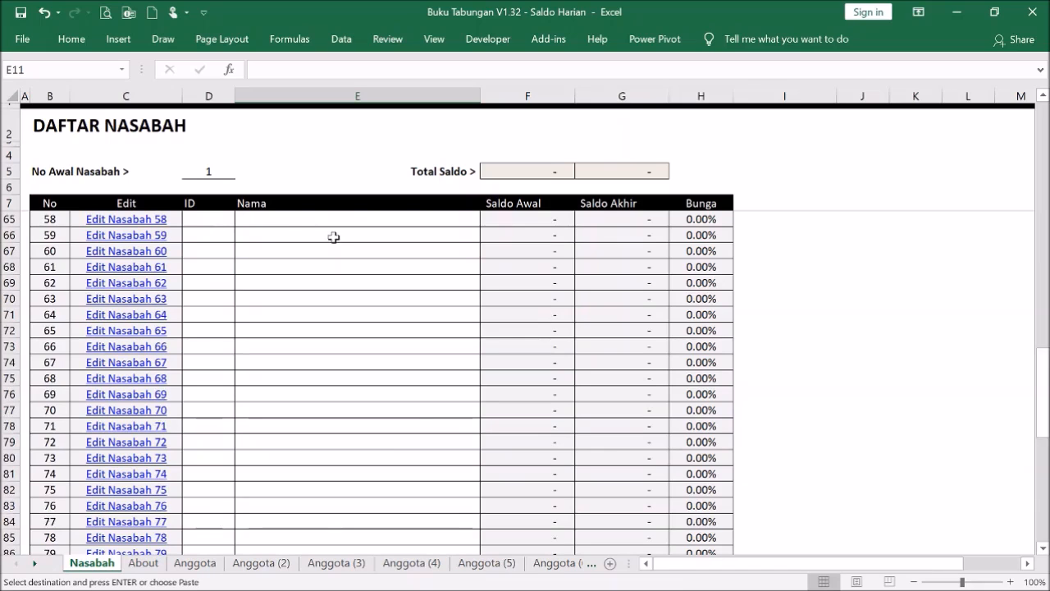
pyautogui.scroll(20, 334, 239)
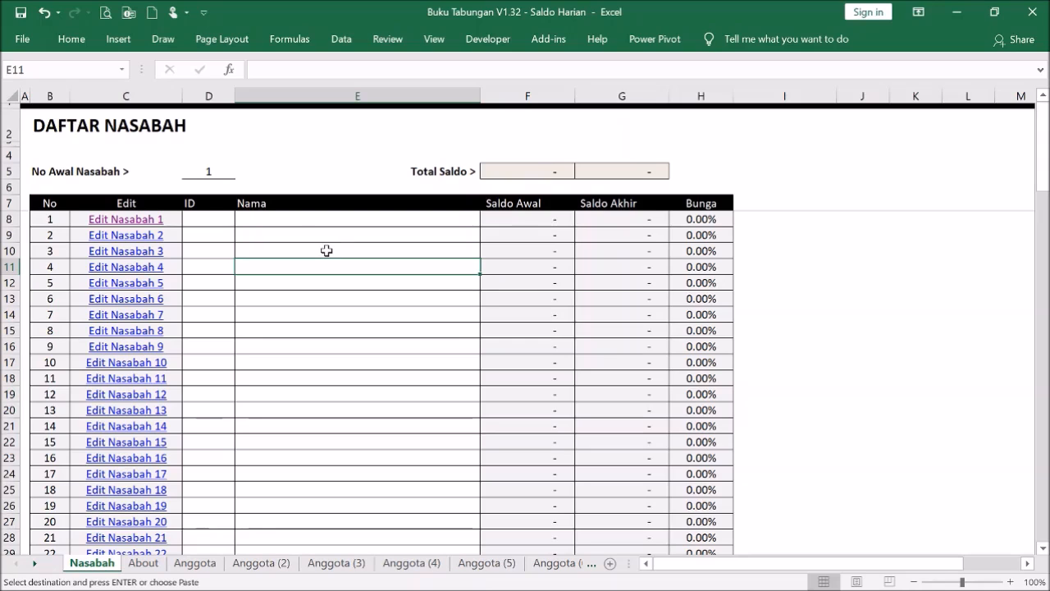
# Set the starting customer number (No Awal Nasabah) above the customer list to 101.
pyautogui.click(38, 170)
pyautogui.click(197, 171)
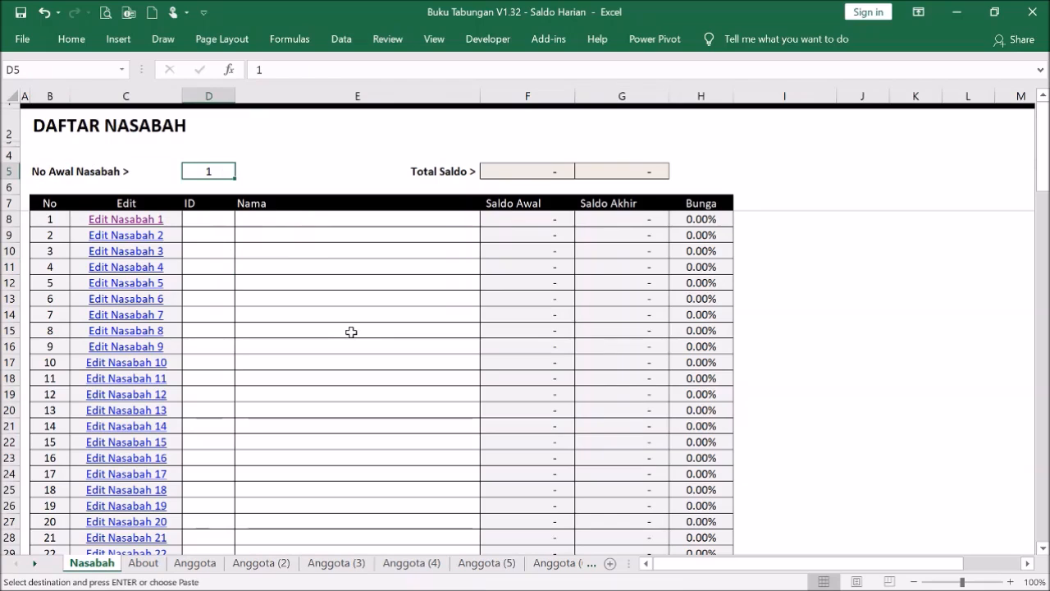
pyautogui.write('101')
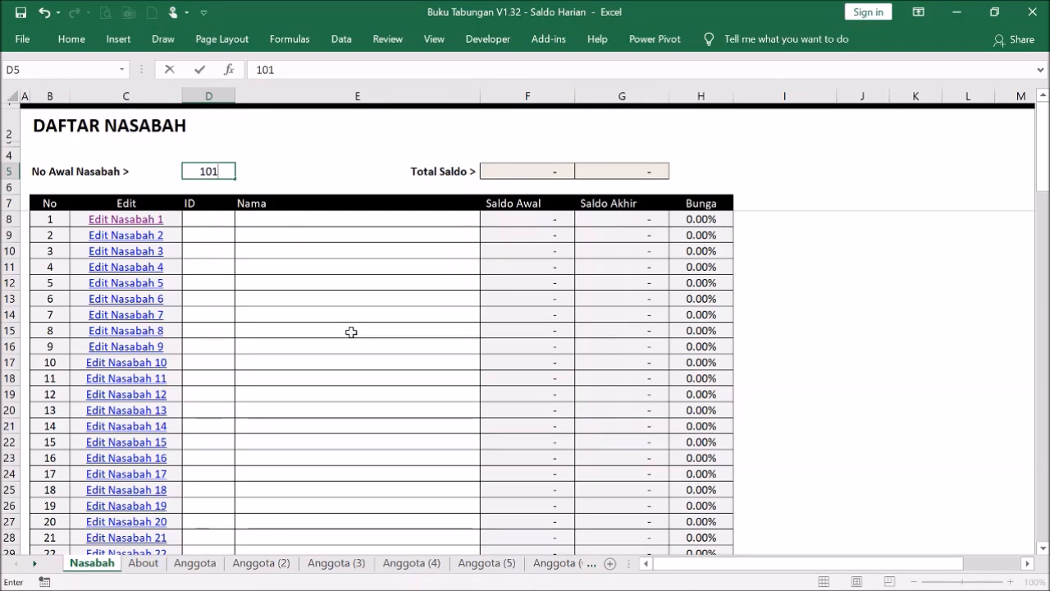
pyautogui.press('Return')
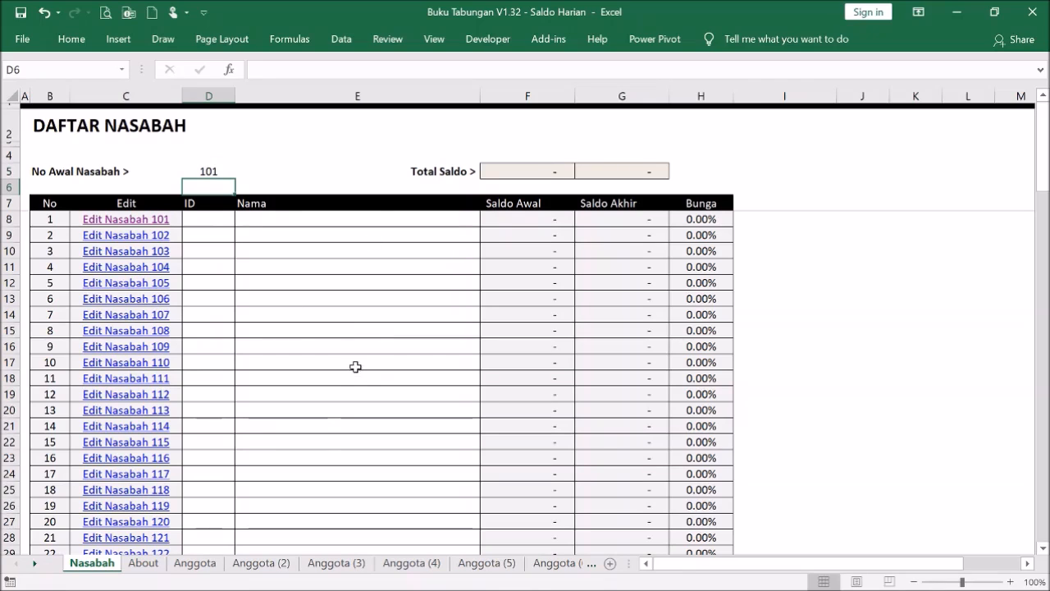
# Set the starting customer number (No Awal Nasabah) back to 1.
pyautogui.click(211, 172)
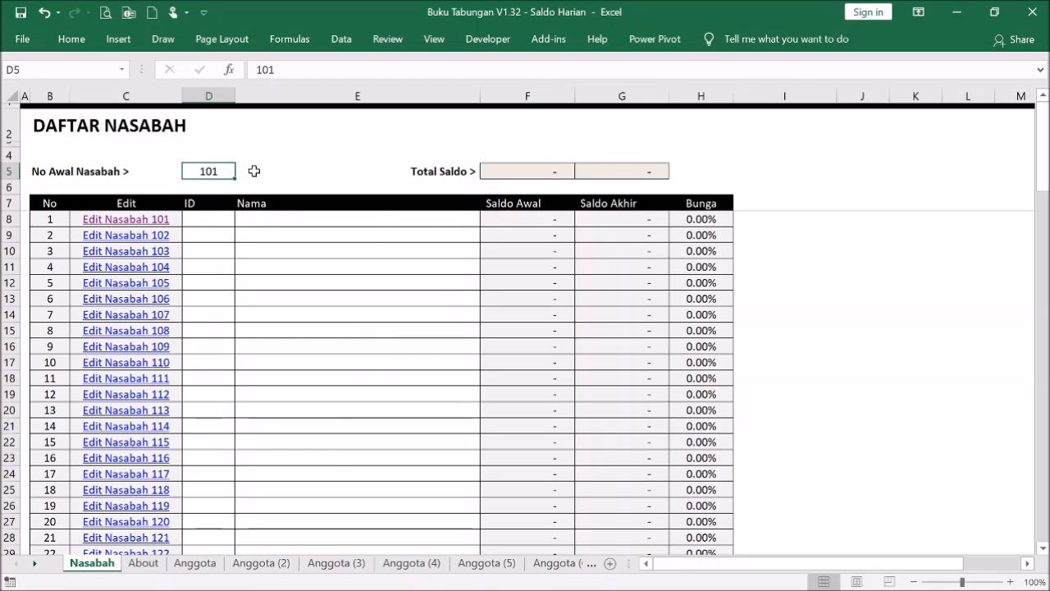
pyautogui.write('1')
pyautogui.click(277, 261)
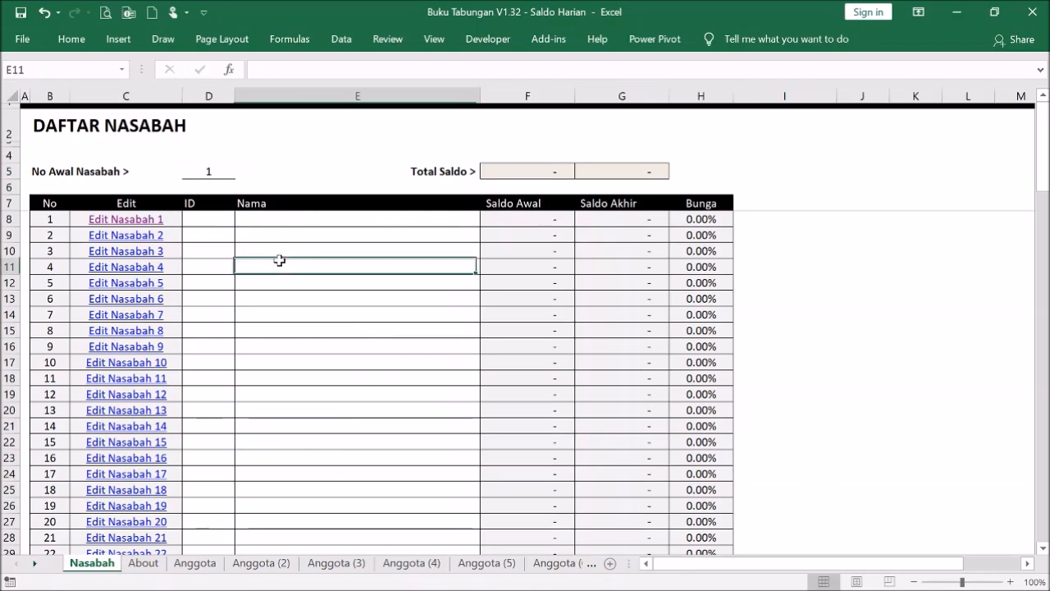
# Enter the first customer's ID in the ID column and fill the sequence down through the seventh customer row.
pyautogui.click(209, 217)
pyautogui.write('ID000')
pyautogui.press('Return')
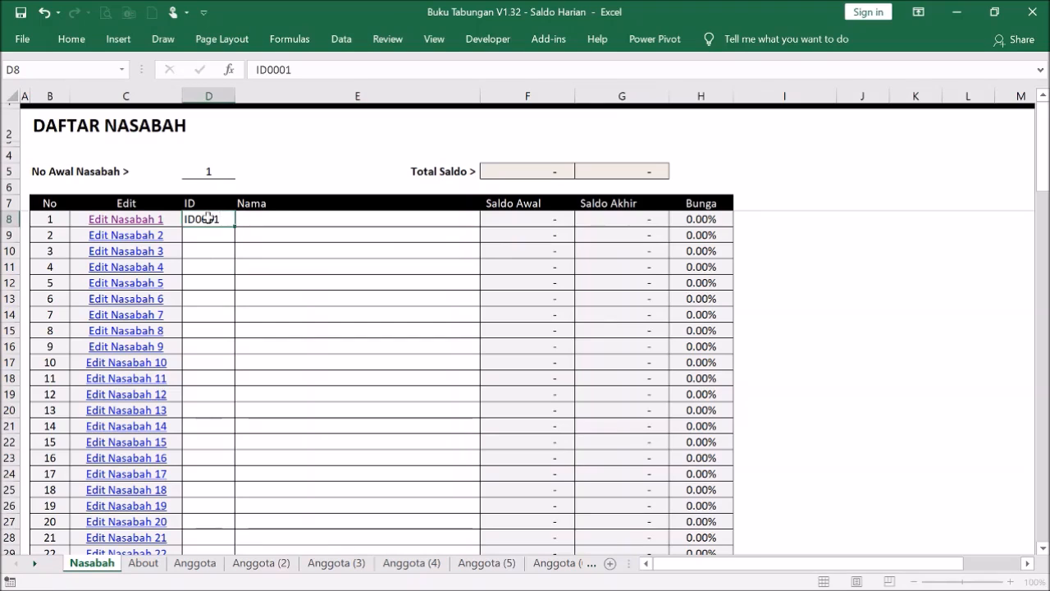
pyautogui.click(216, 216)
pyautogui.moveTo(236, 229); pyautogui.dragTo(227, 320)
# Enter the first customer's full name in the Nama column of the customer list.
pyautogui.click(290, 221)
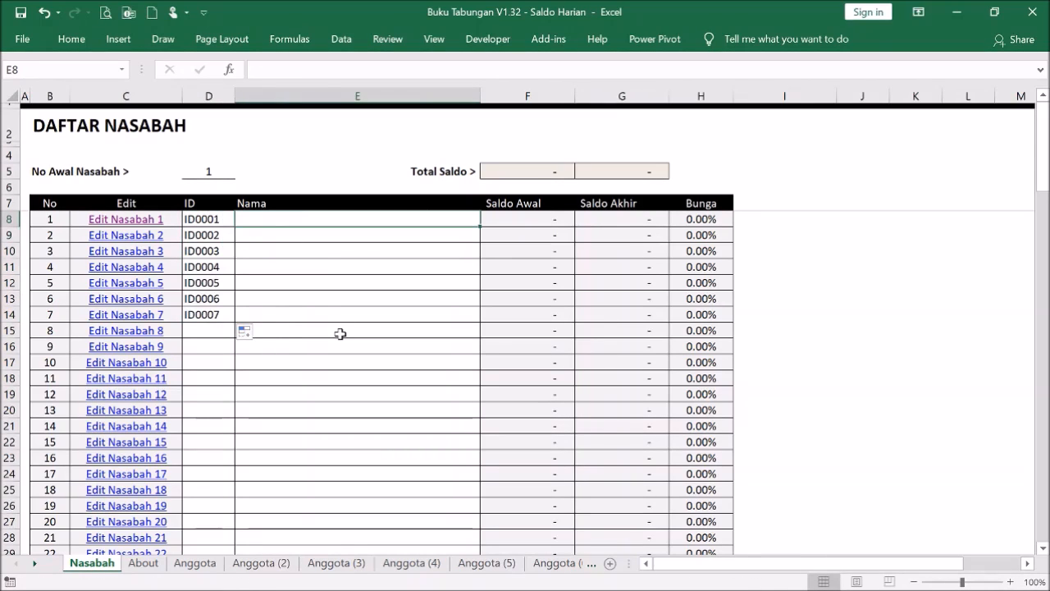
pyautogui.write('S')
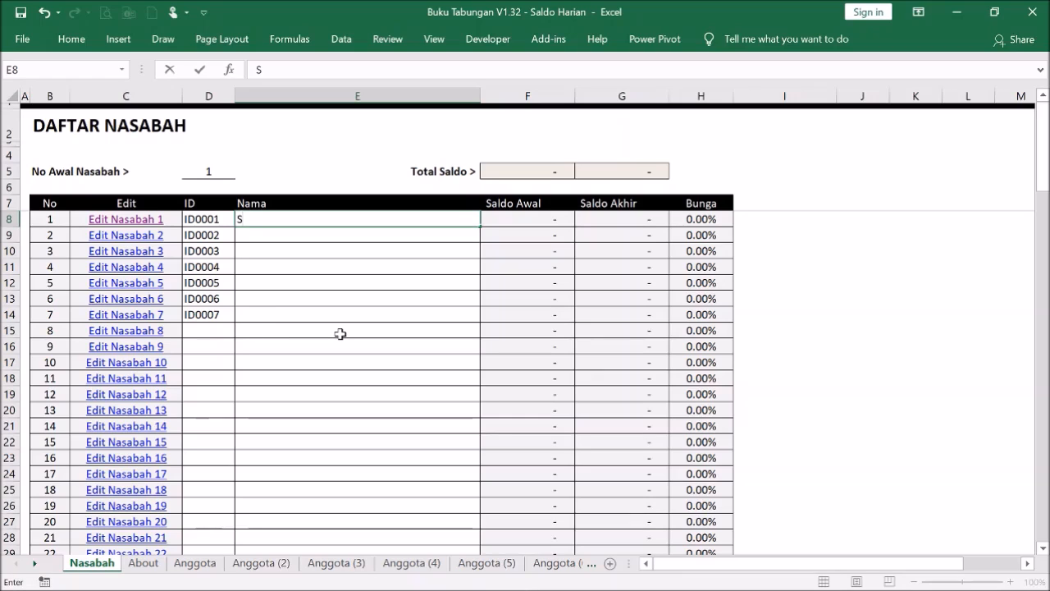
pyautogui.write('lamet Cecep')
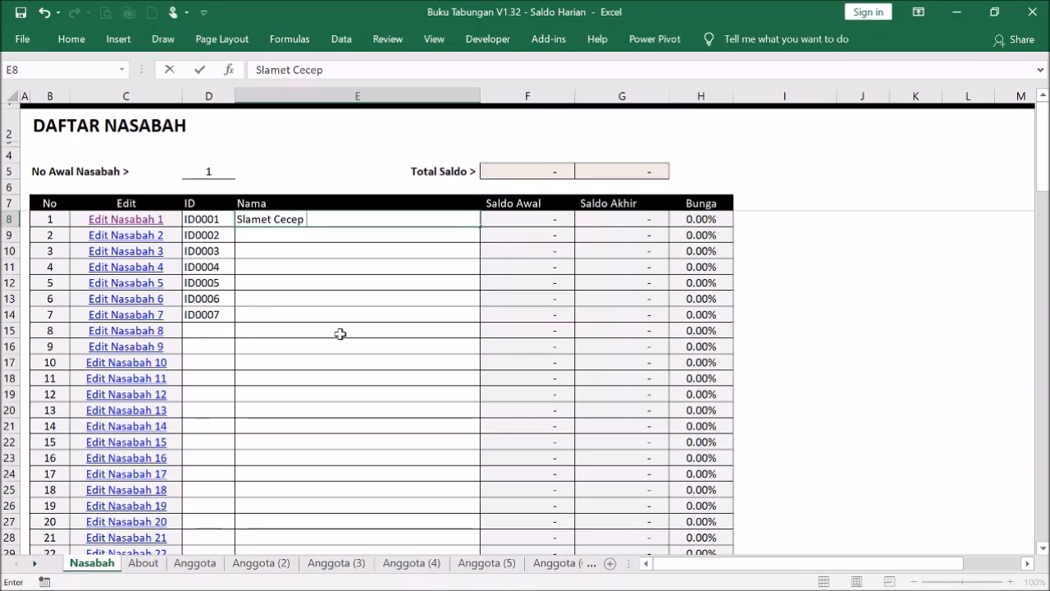
pyautogui.write(' Feren')
pyautogui.press('BackSpace')
pyautogui.press('BackSpace')
pyautogui.write('nandez')
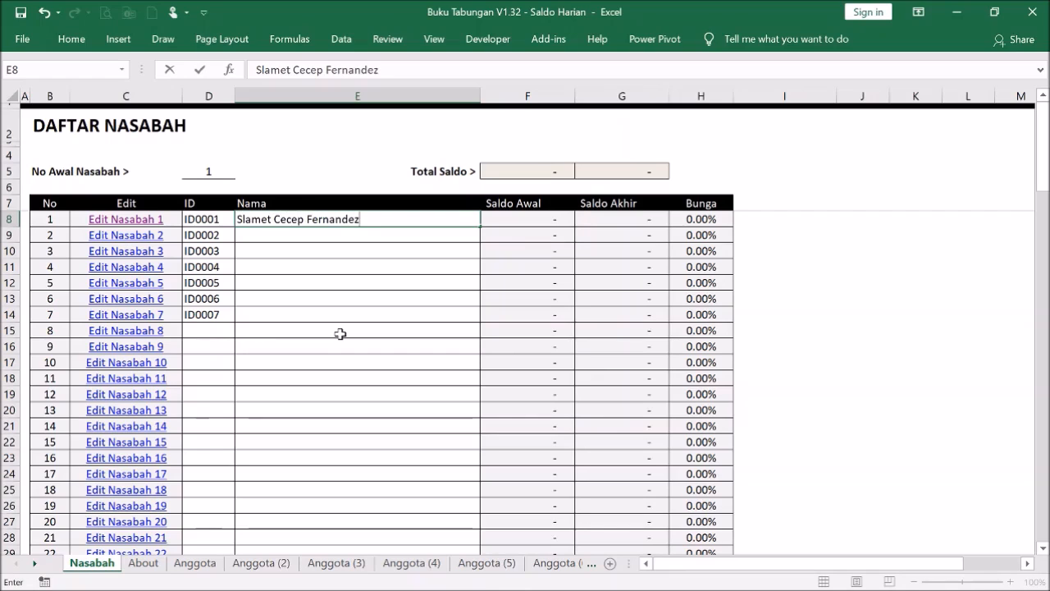
pyautogui.press('Return')
pyautogui.click(340, 334)
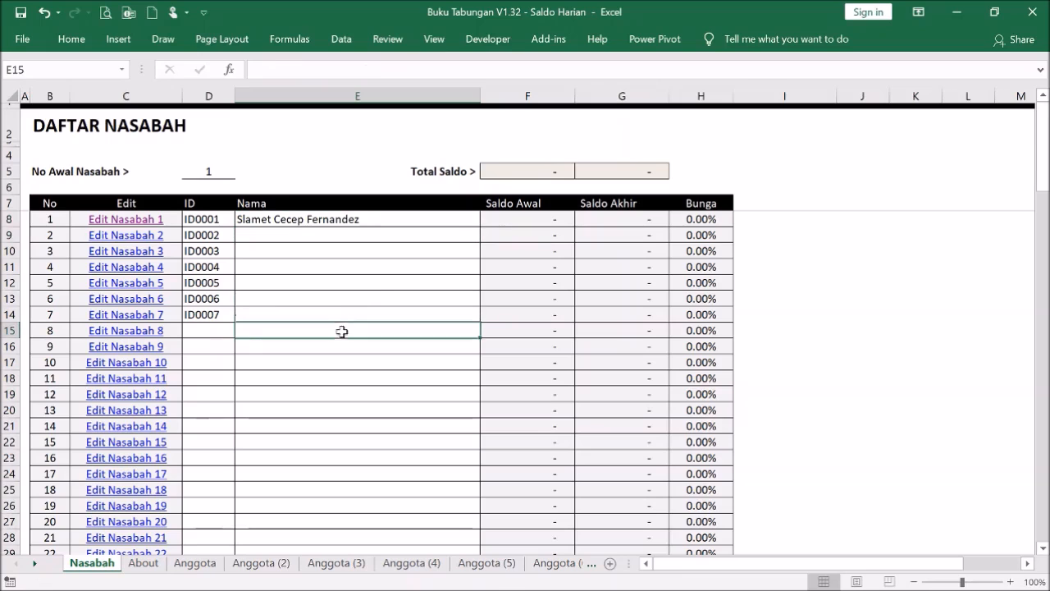
# Open the first customer's savings book sheet from the customer list.
pyautogui.press('Up')
pyautogui.press('Up')
pyautogui.press('Up')
pyautogui.press('Up')
pyautogui.press('Up')
pyautogui.press('Up')
pyautogui.press('Up')
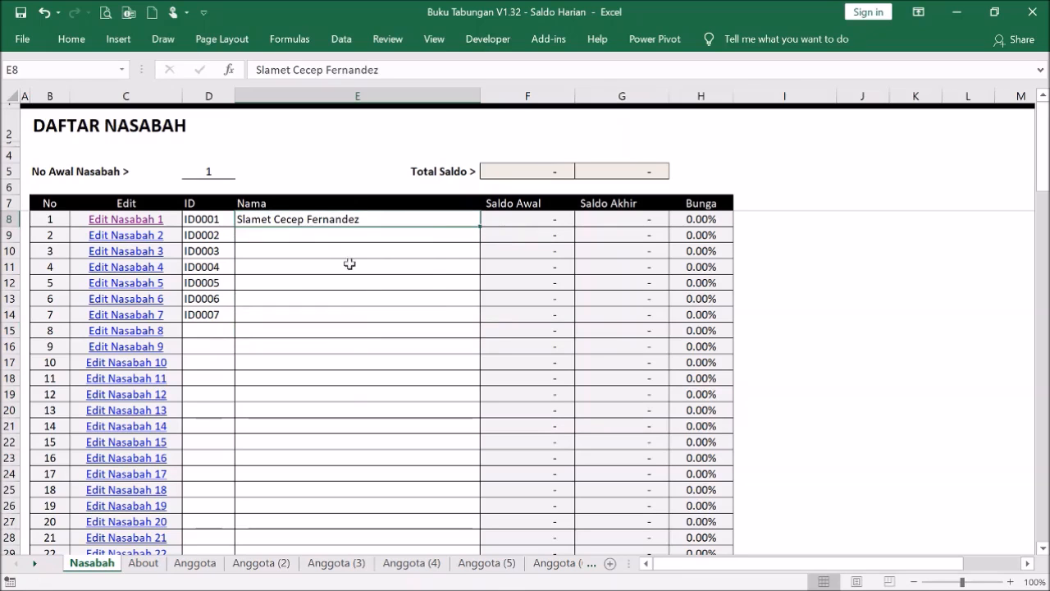
pyautogui.click(161, 220)
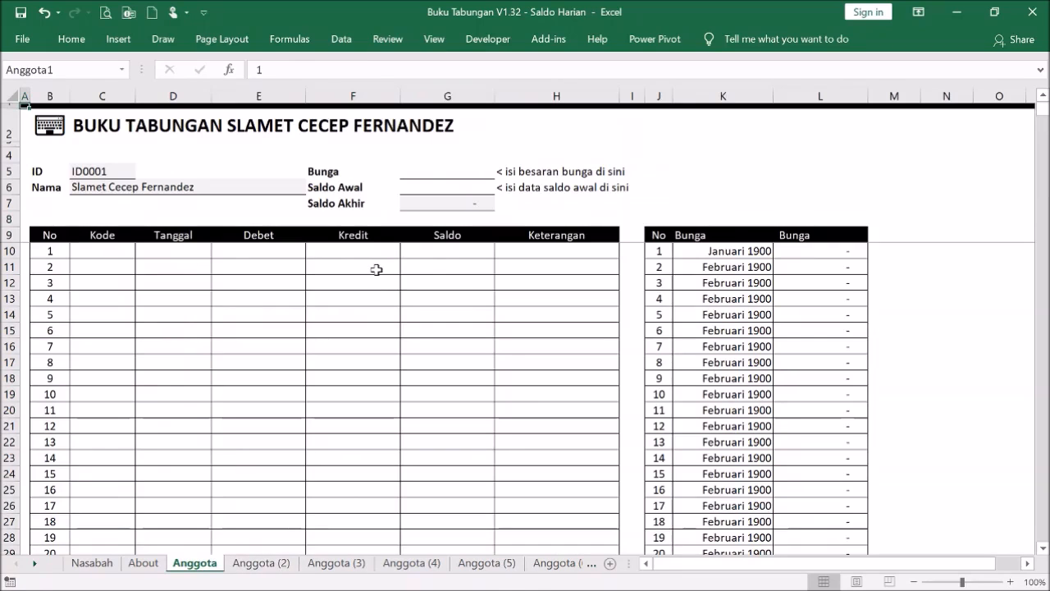
pyautogui.click(117, 133)
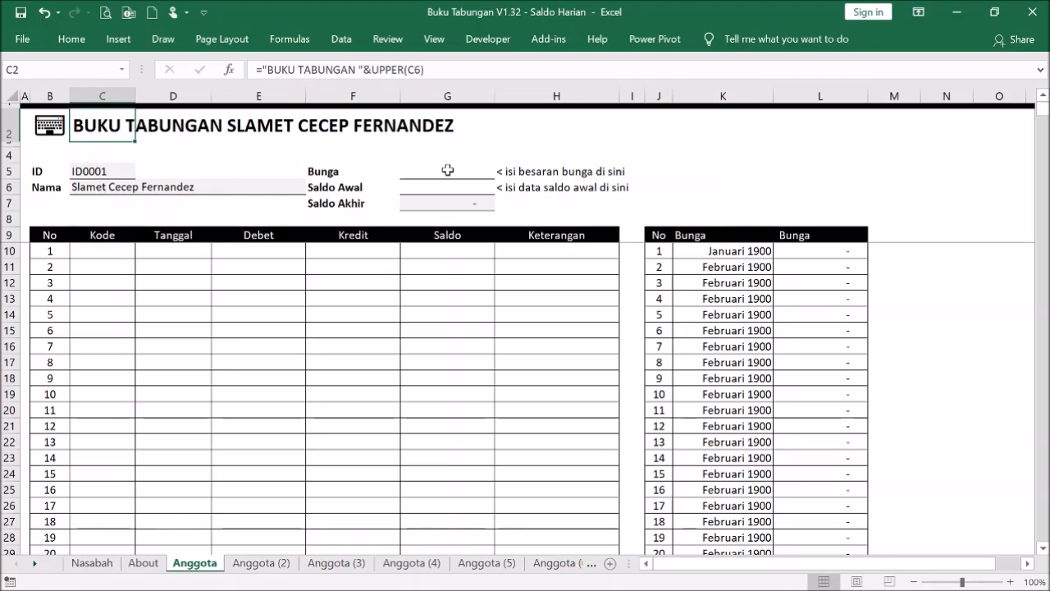
# Set the interest rate (Bunga) to 4% and the opening balance (Saldo Awal) to 500000 in the savings book.
pyautogui.moveTo(447, 171); pyautogui.dragTo(453, 187)
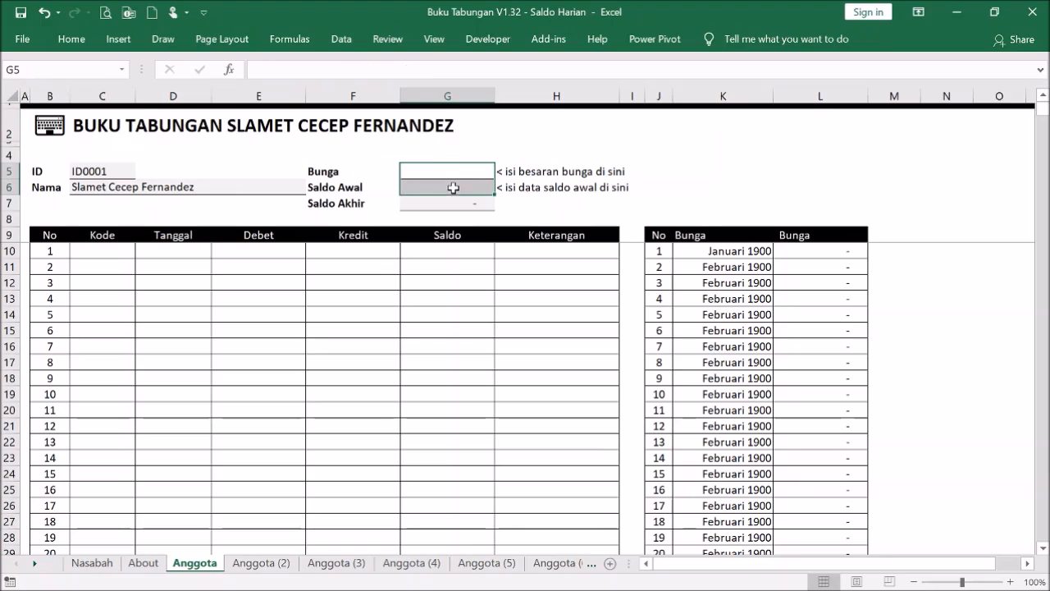
pyautogui.click(468, 173)
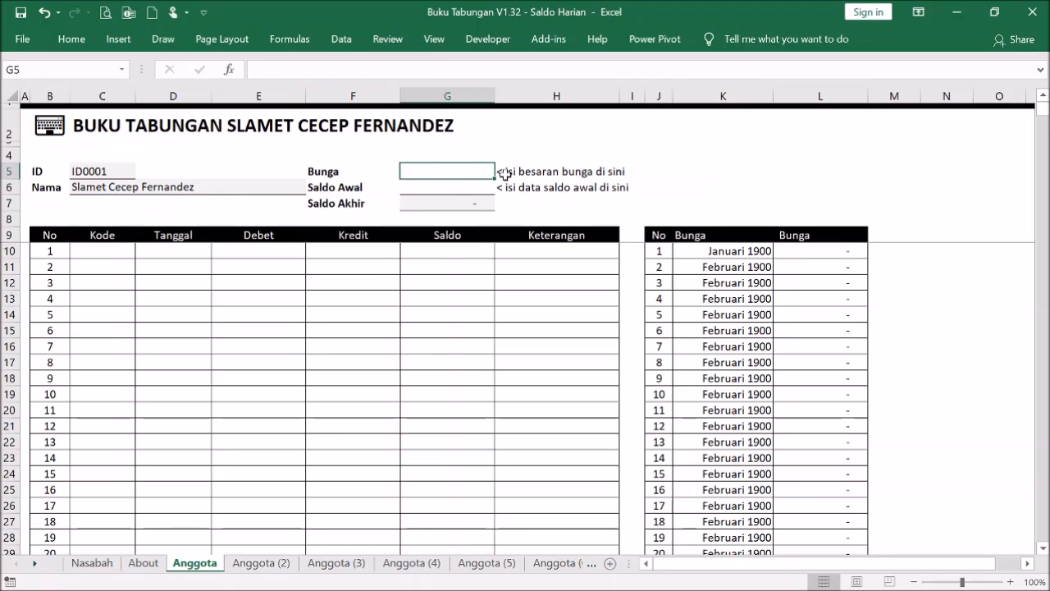
pyautogui.write('4')
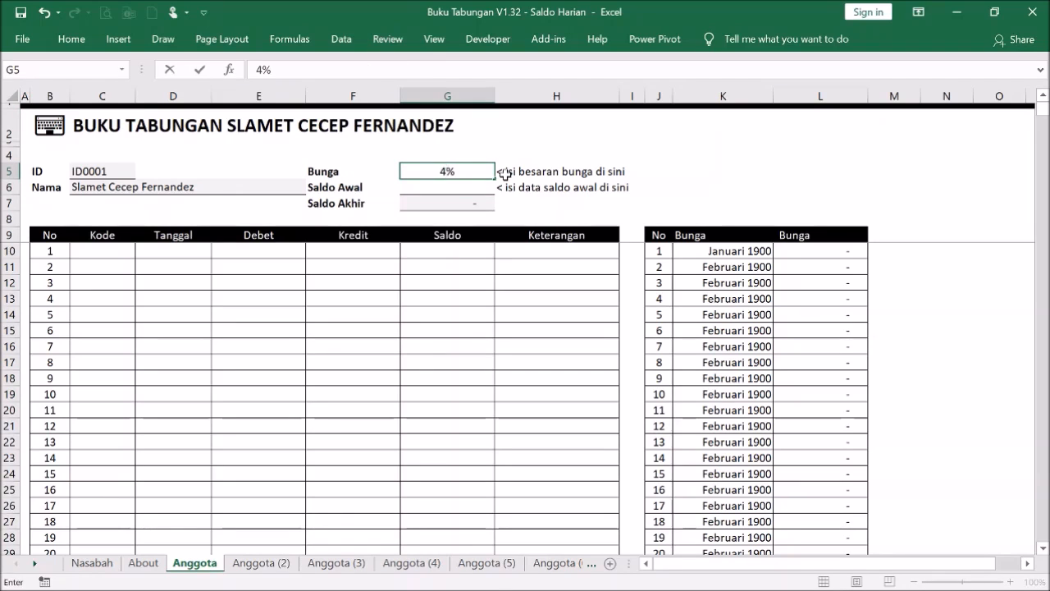
pyautogui.press('Return')
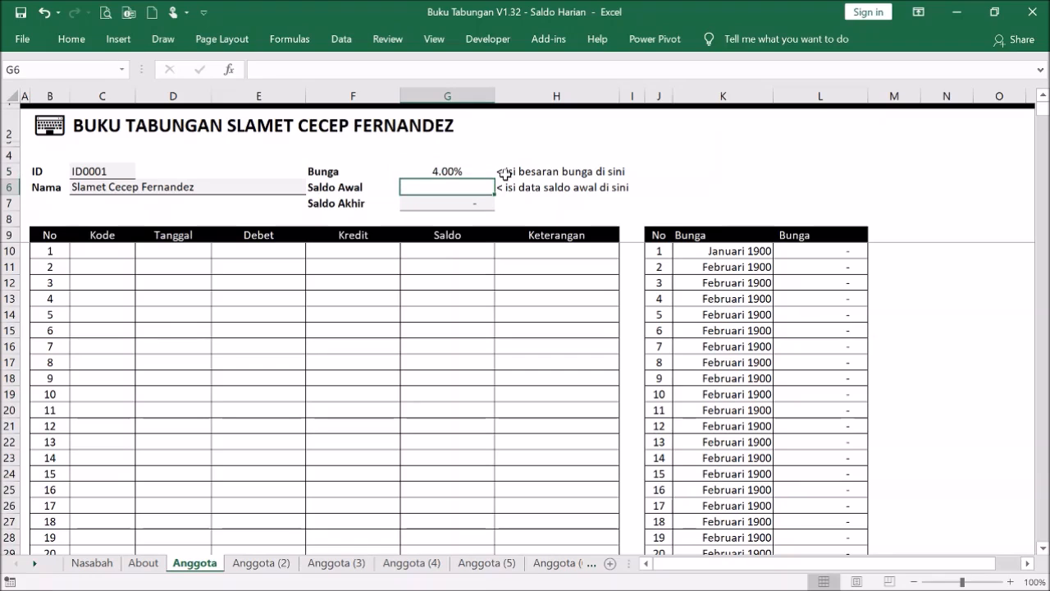
pyautogui.write('500000')
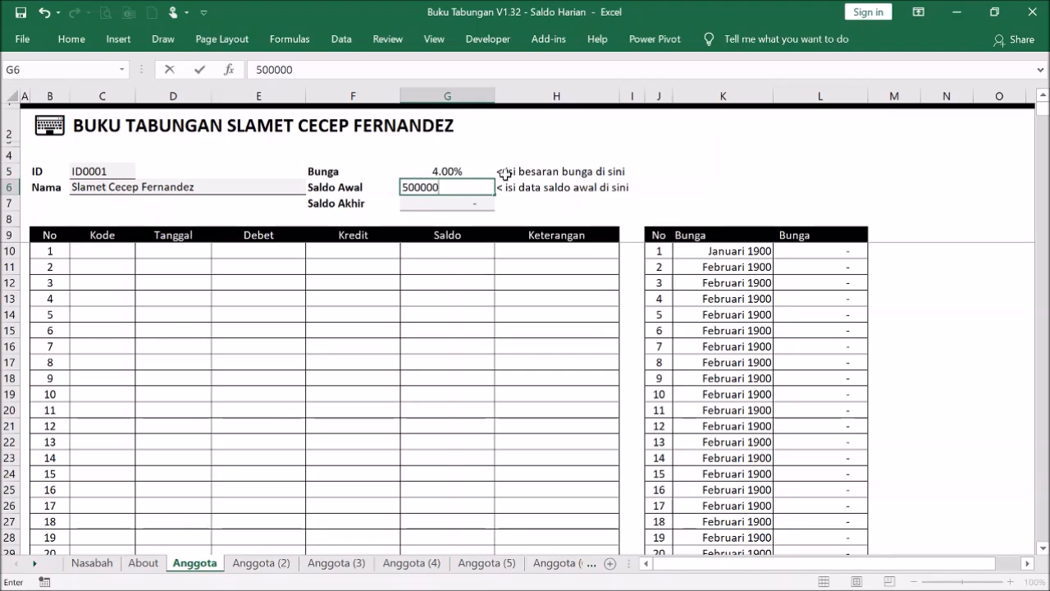
pyautogui.click(501, 298)
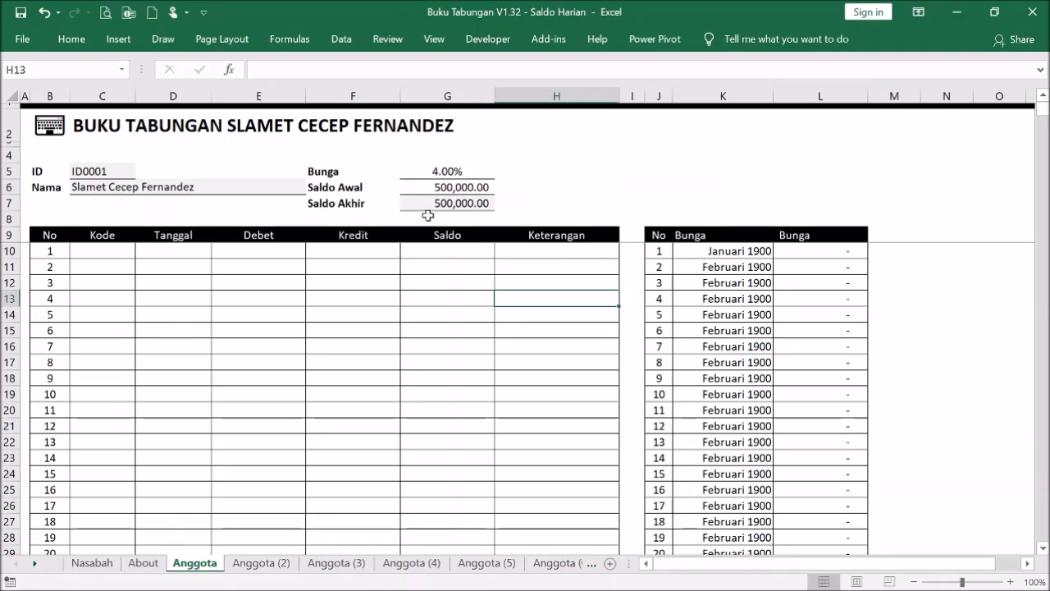
# Check the first customer's balances and interest rate in the customer list and reopen that customer's savings book.
pyautogui.click(57, 130)
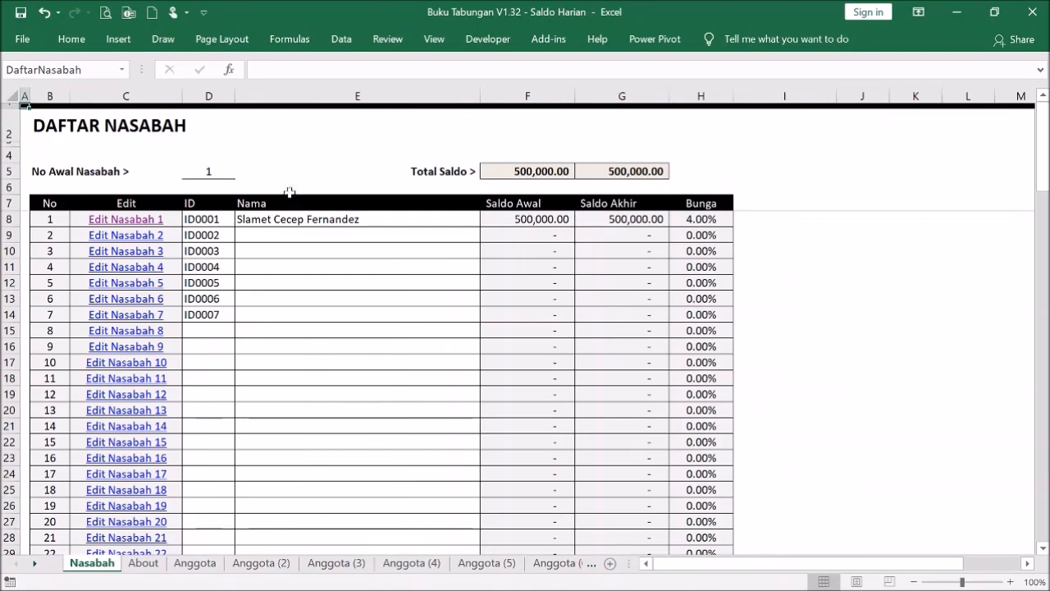
pyautogui.click(149, 220)
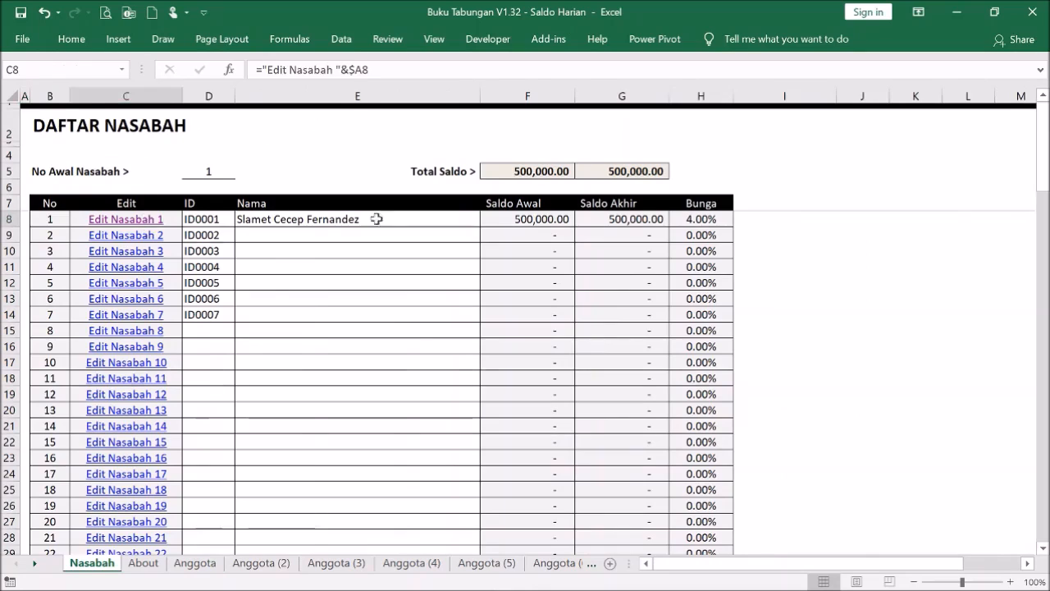
# Record the first transaction in the savings book with the date 7 jul 19 and a Kredit of 400000.
pyautogui.click(175, 251)
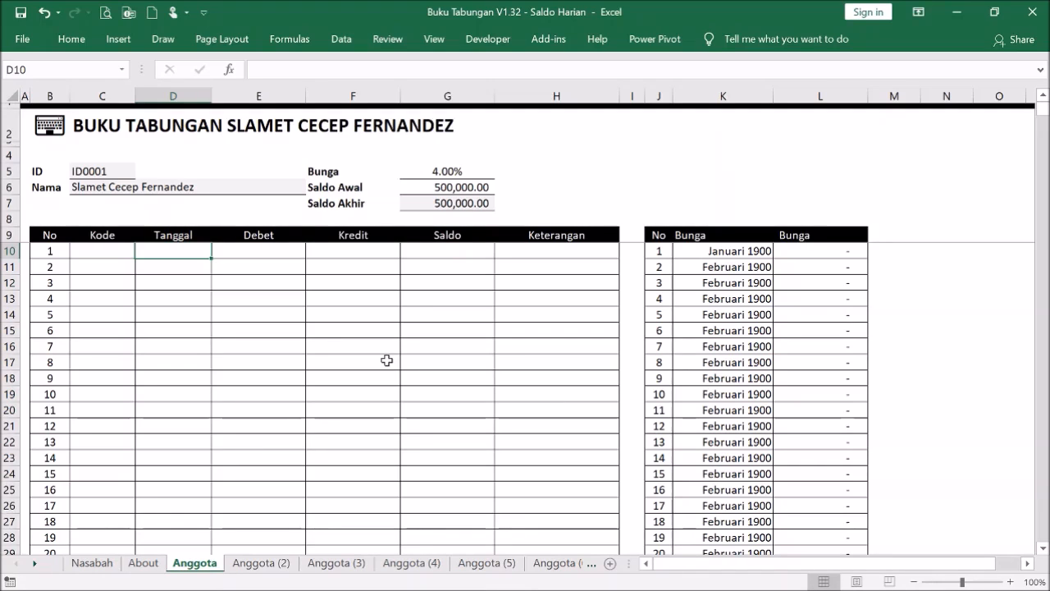
pyautogui.write('7')
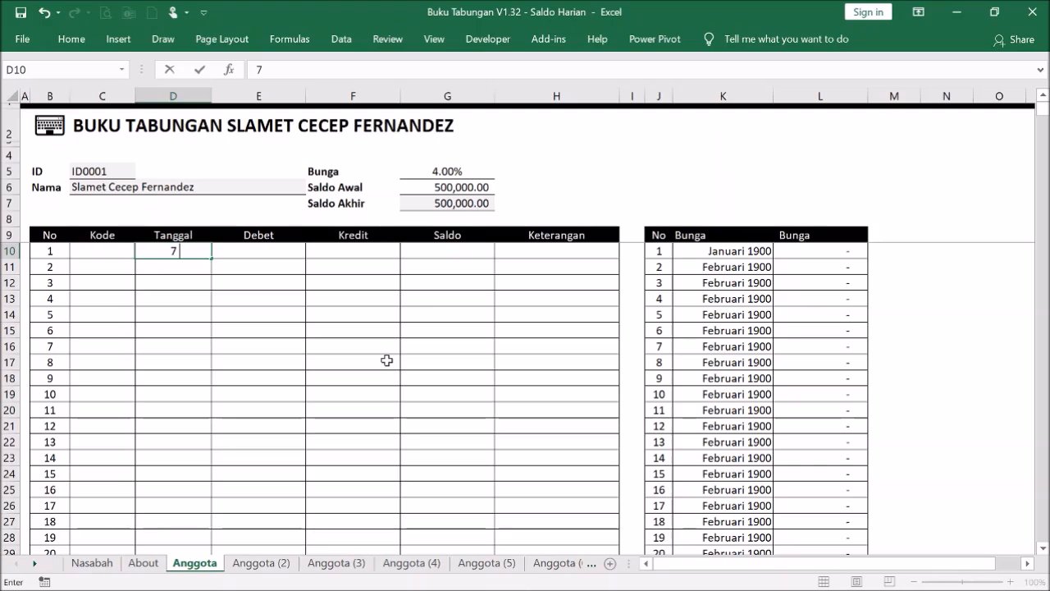
pyautogui.write(' jul 19')
pyautogui.press('Return')
pyautogui.click(379, 253)
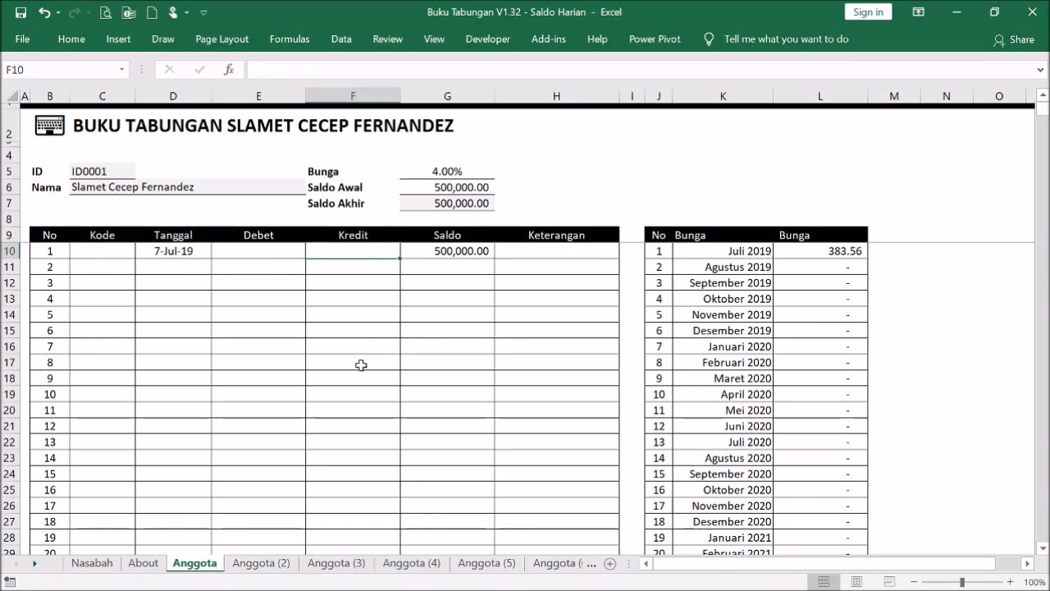
pyautogui.write('400000')
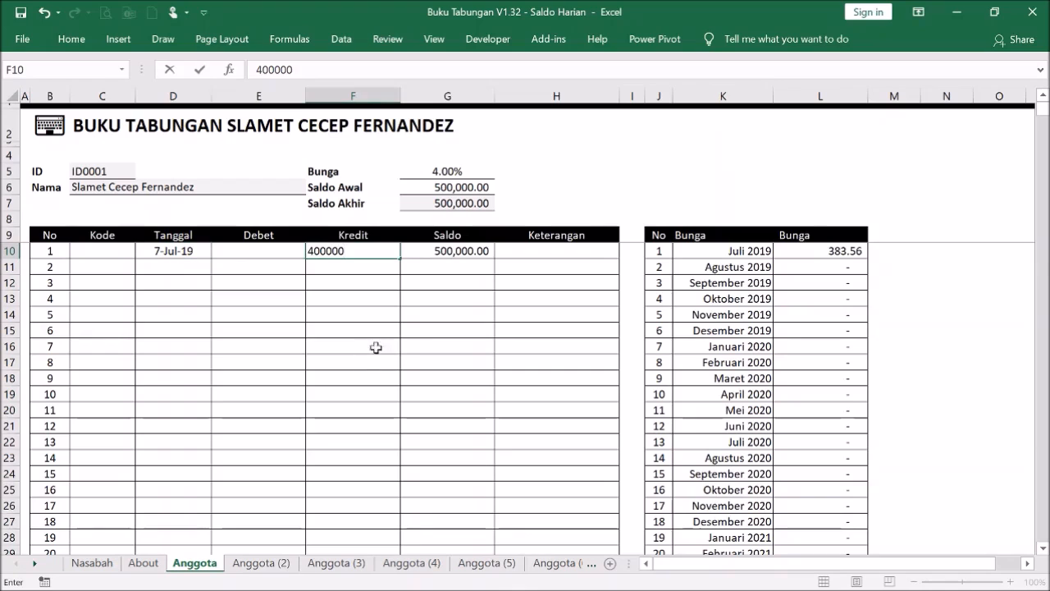
pyautogui.press('Return')
pyautogui.click(388, 352)
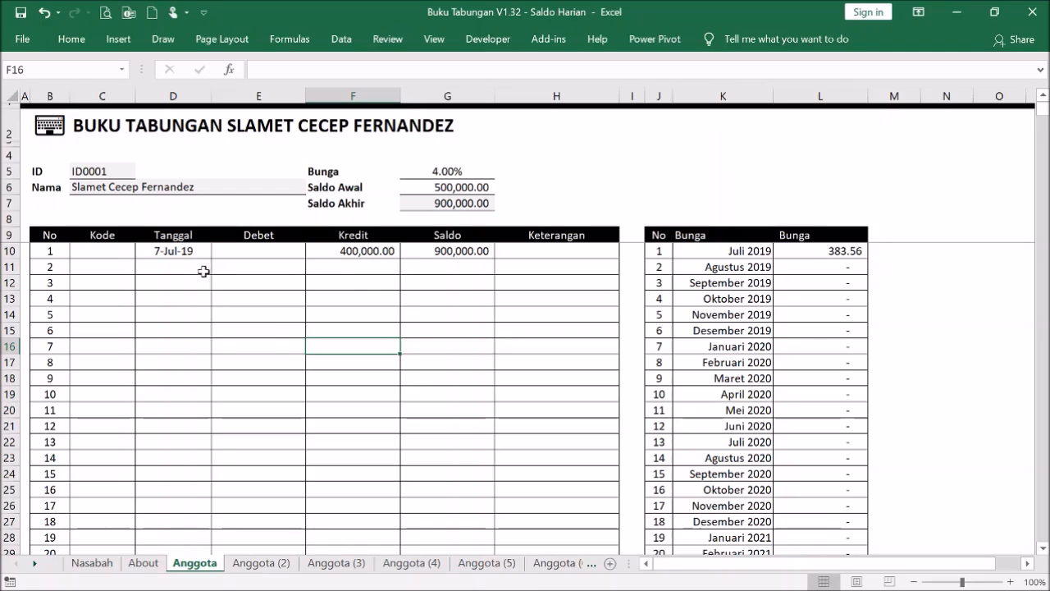
pyautogui.click(453, 250)
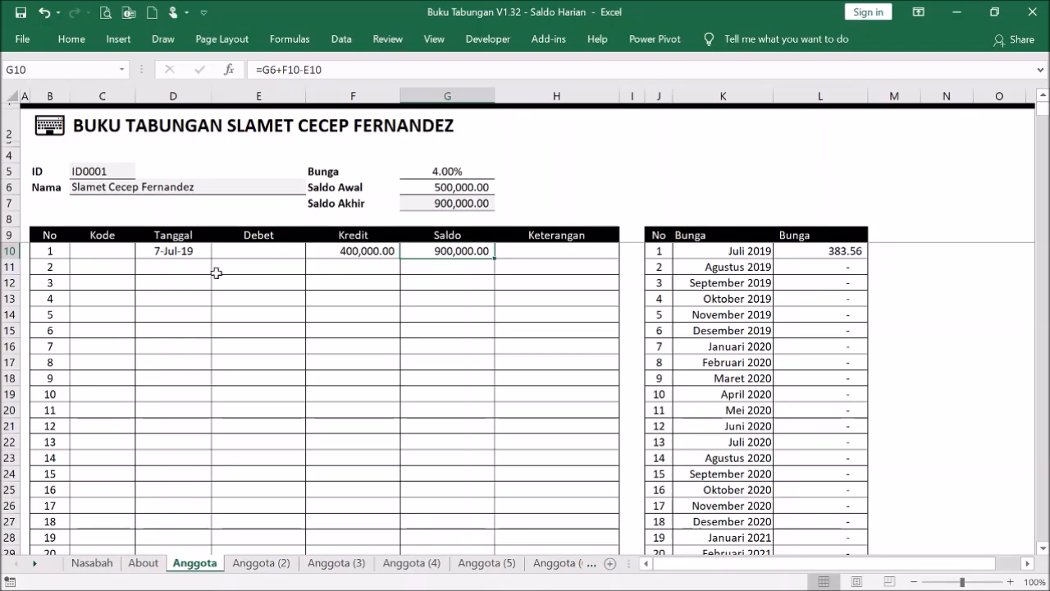
# Record the second transaction in the savings book with the date 16 jul 19 and a Kredit of 400000.
pyautogui.click(174, 274)
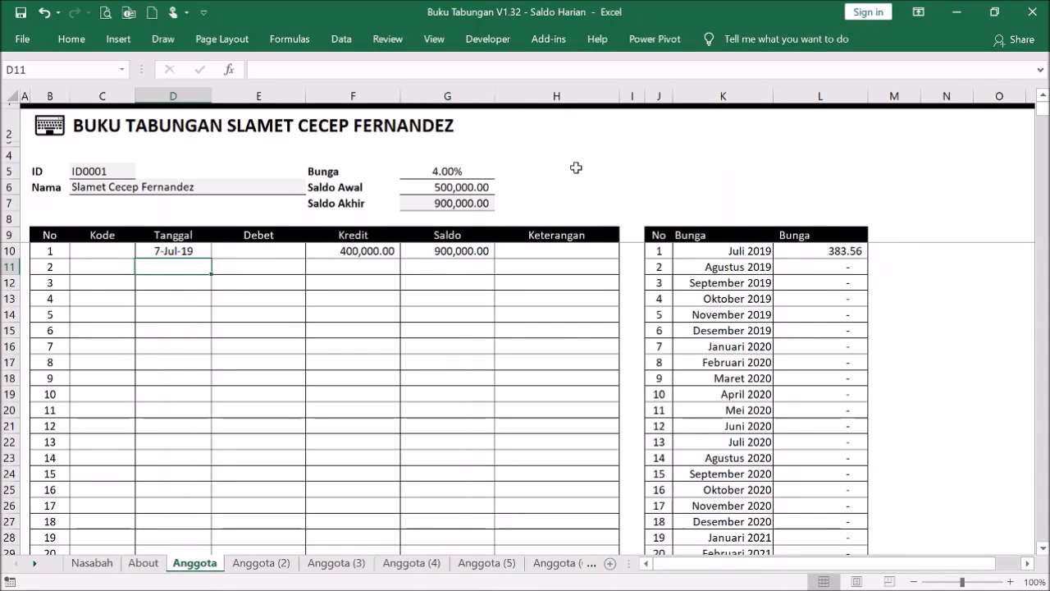
pyautogui.write('16 jul 19')
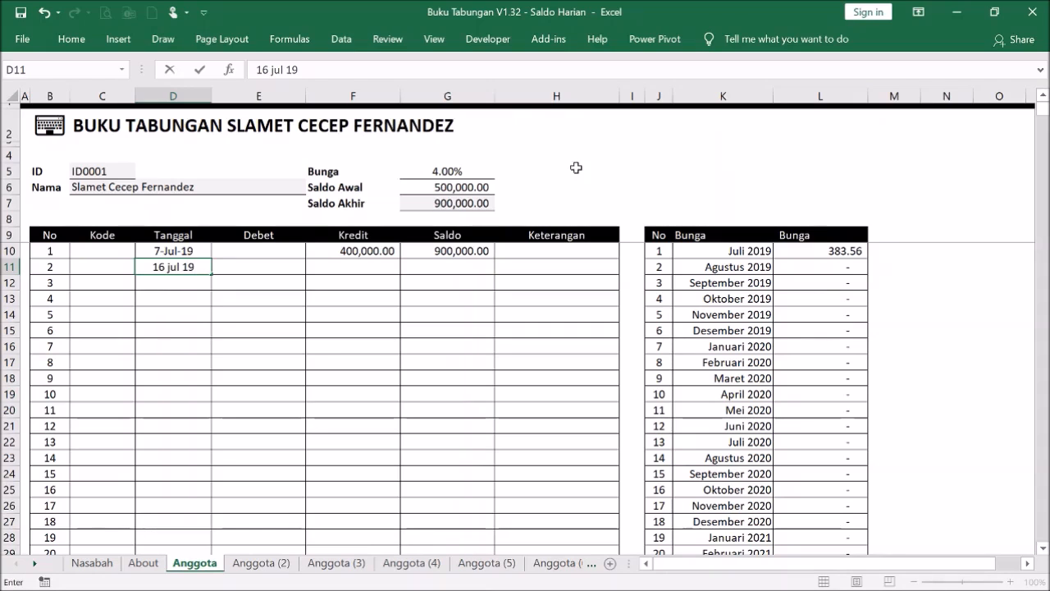
pyautogui.press('Return')
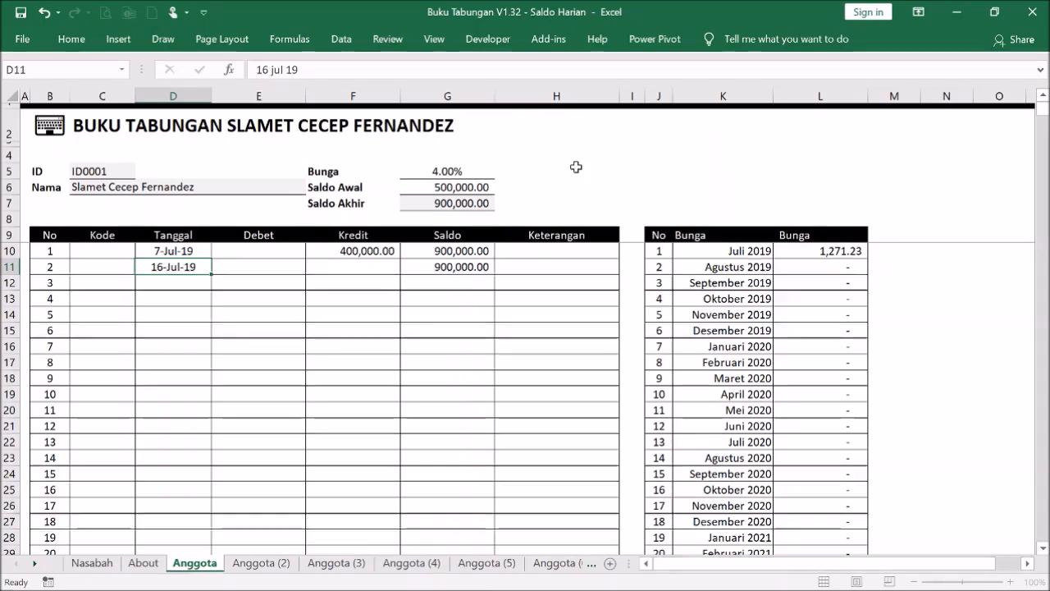
pyautogui.click(363, 268)
pyautogui.write('400000')
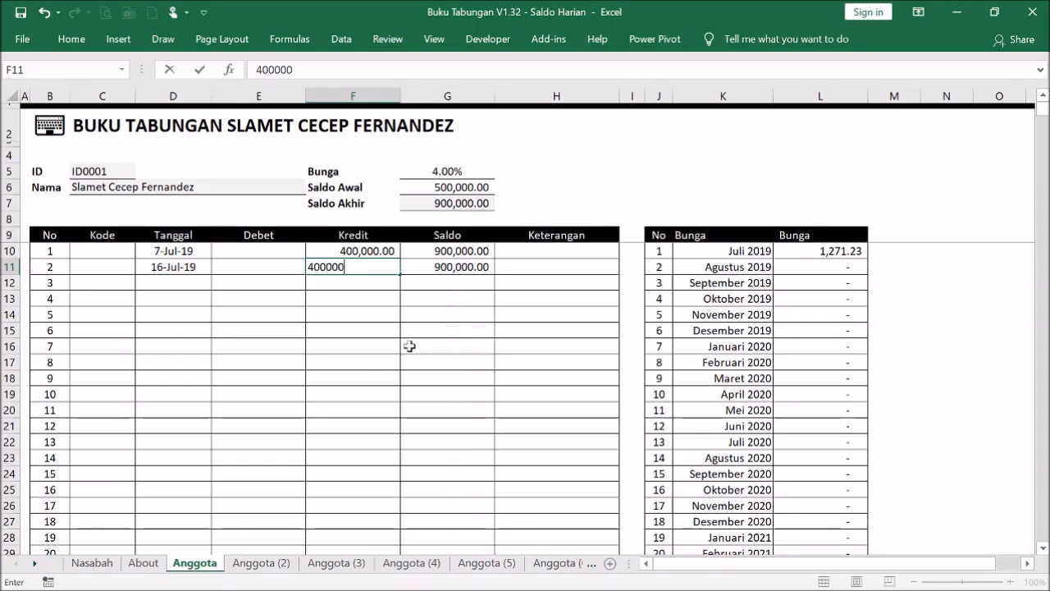
pyautogui.click(361, 361)
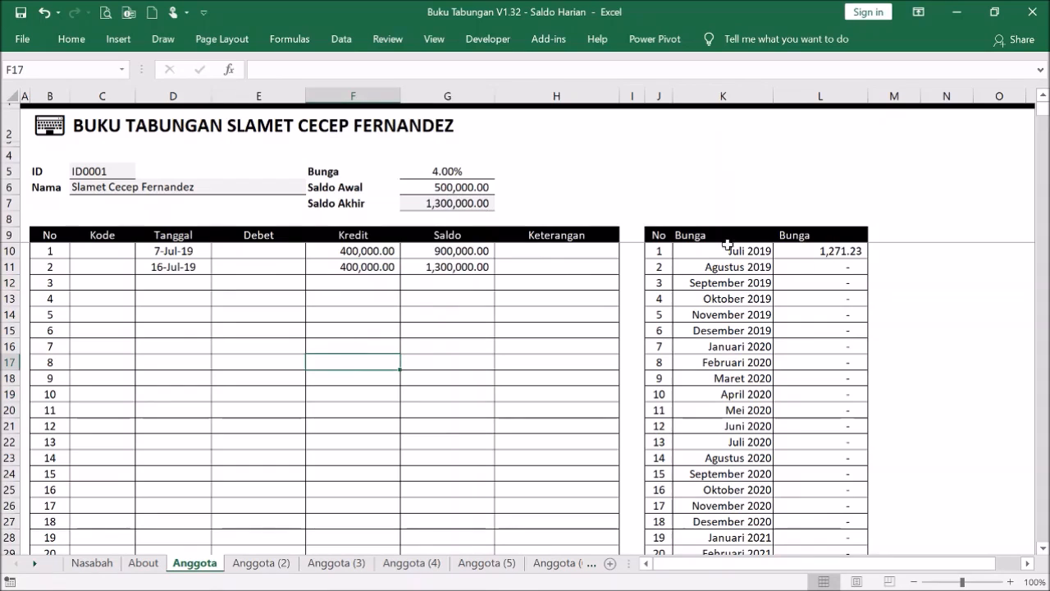
# Record the third transaction with the date 25 jul 19 and a Debet of 600000, and review its row.
pyautogui.click(167, 281)
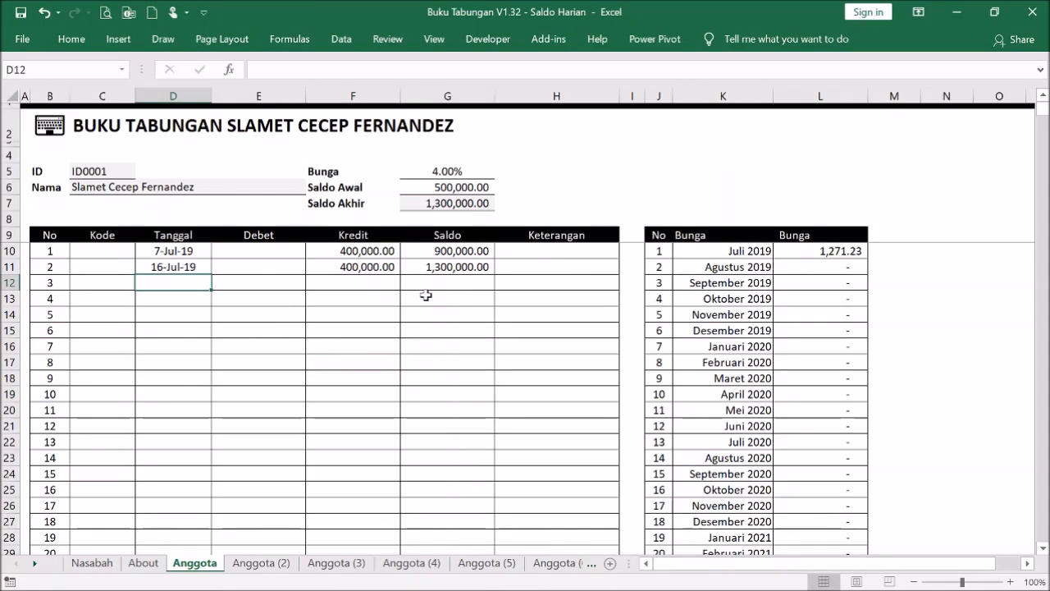
pyautogui.write('25 jul 19')
pyautogui.press('Return')
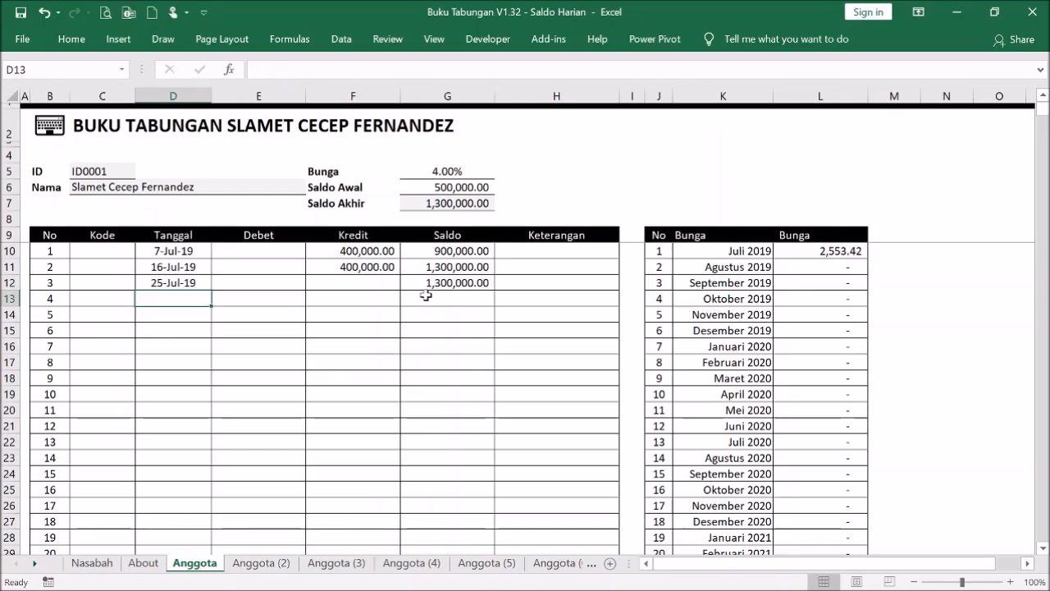
pyautogui.click(283, 284)
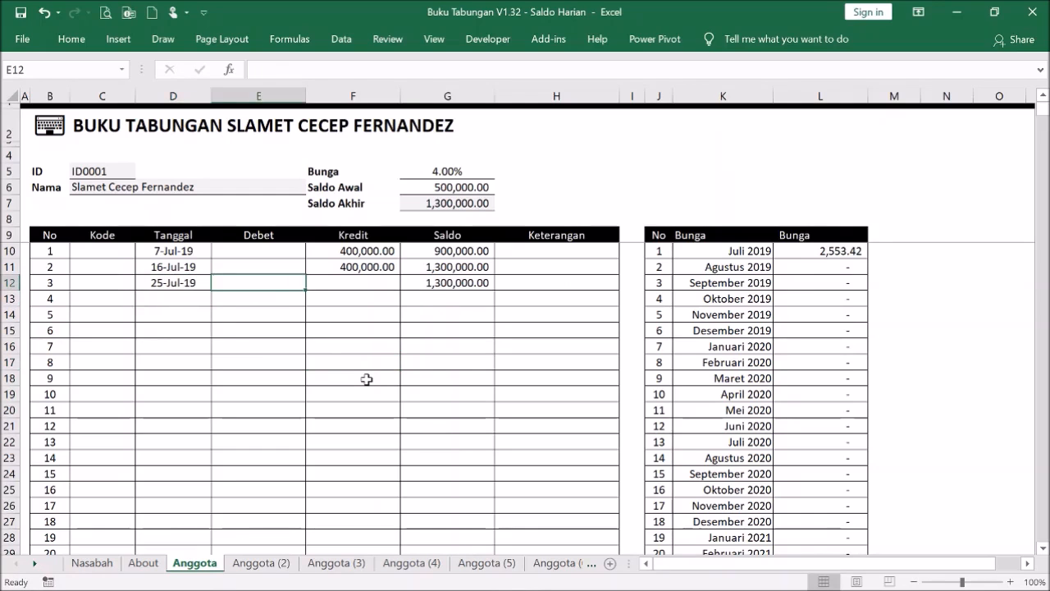
pyautogui.write('600000')
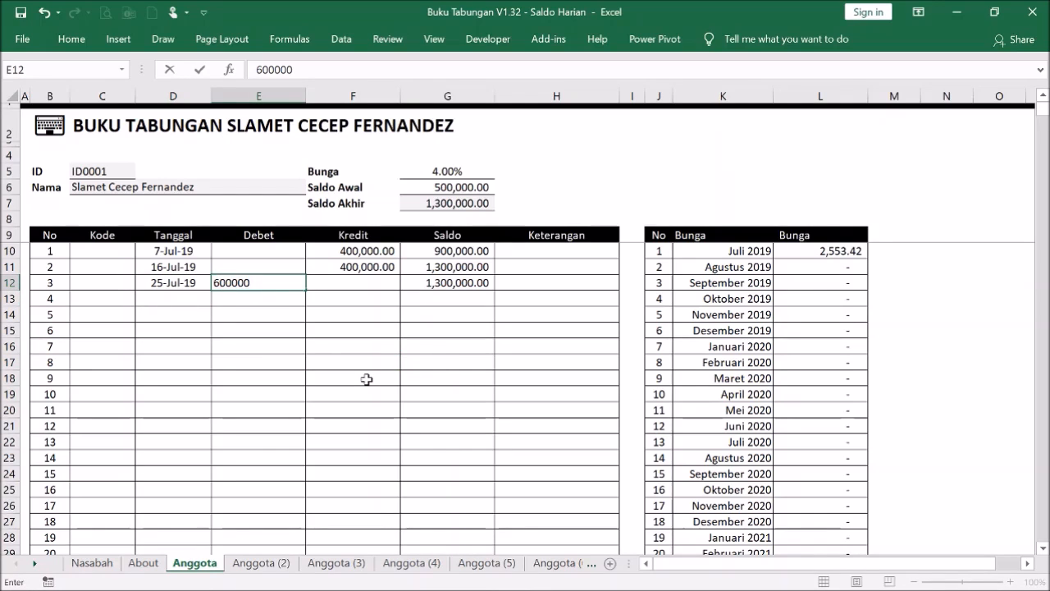
pyautogui.click(386, 469)
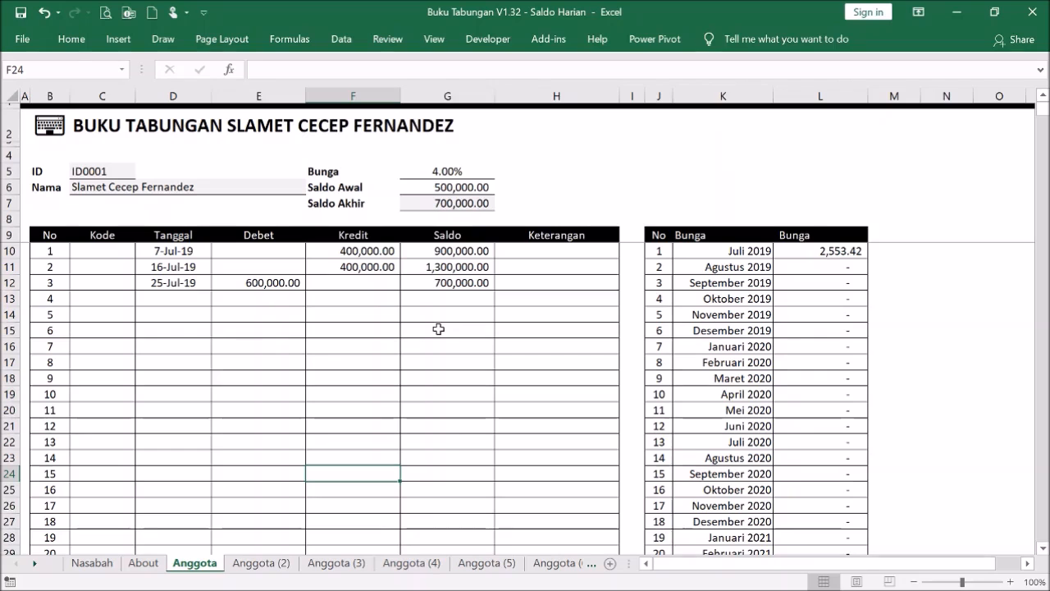
pyautogui.moveTo(189, 279); pyautogui.dragTo(464, 284)
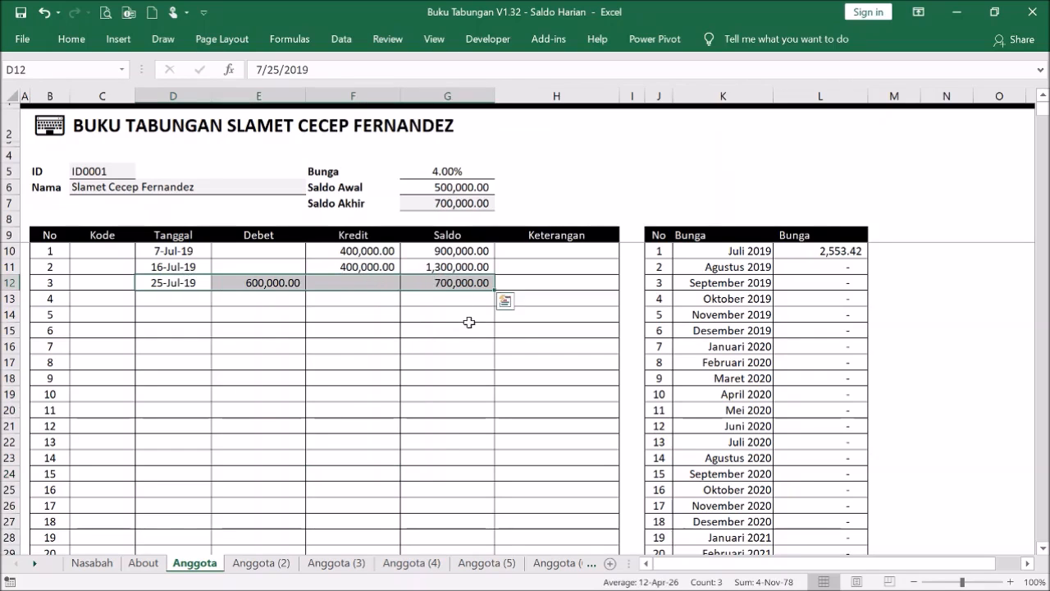
pyautogui.click(469, 322)
# Record the fourth transaction in the savings book with the date 28 jul 19 and a Kredit of 200000.
pyautogui.click(181, 302)
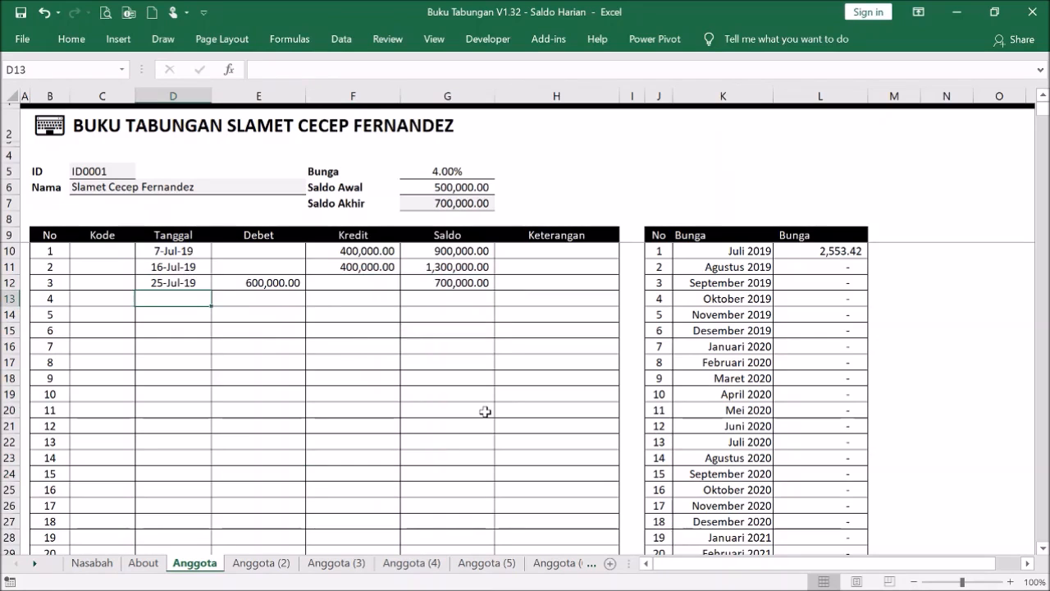
pyautogui.write('28 jul 19')
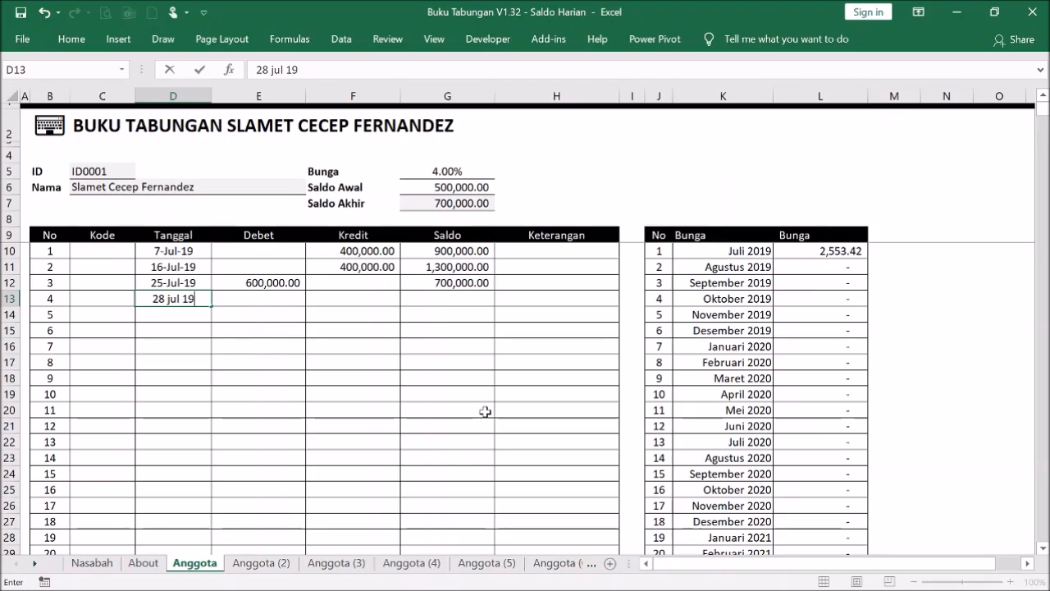
pyautogui.press('Return')
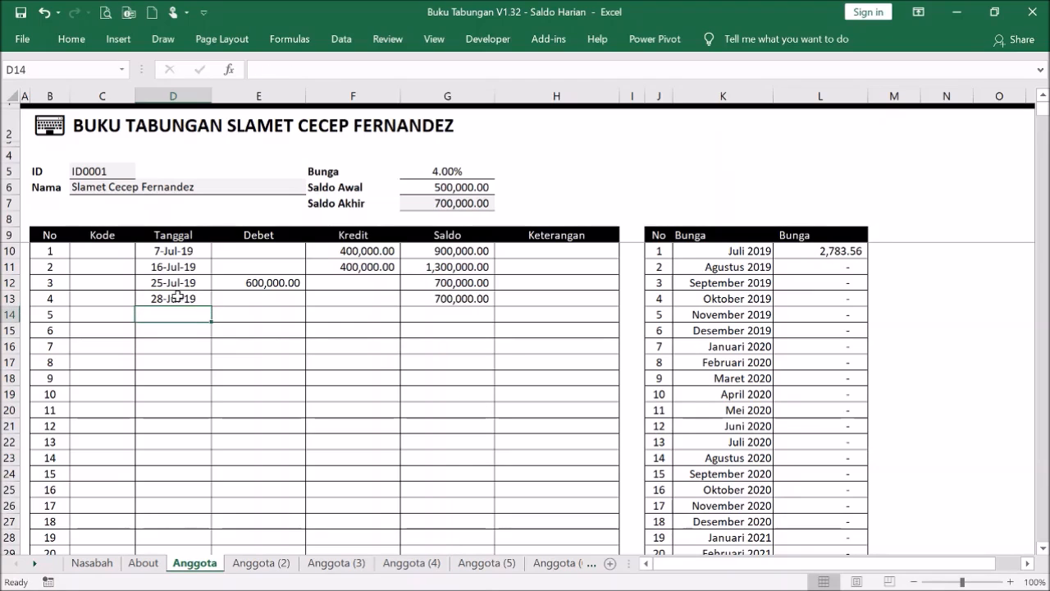
pyautogui.click(437, 282)
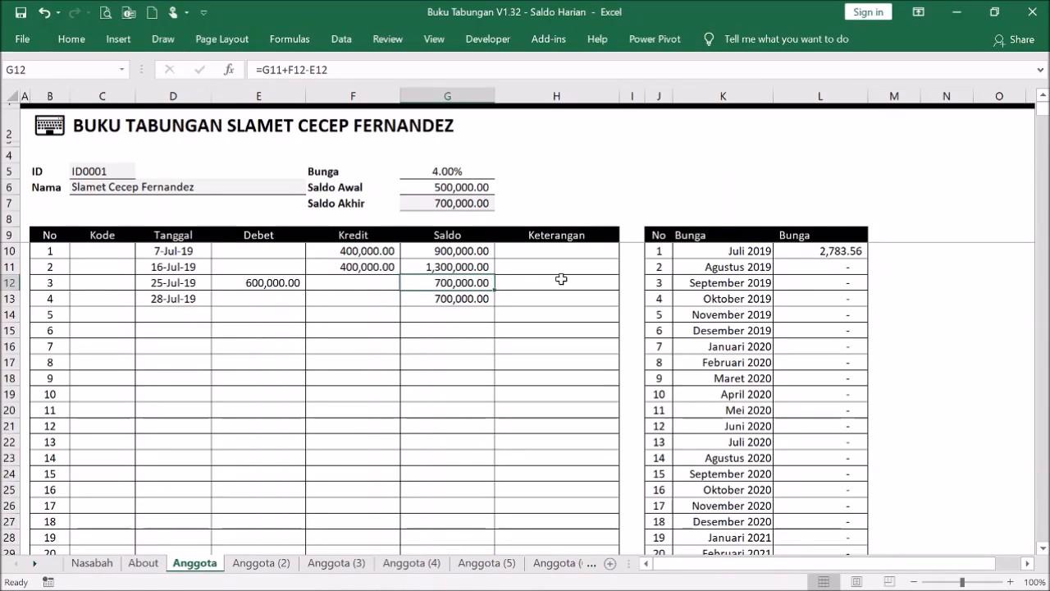
pyautogui.click(333, 299)
pyautogui.write('200')
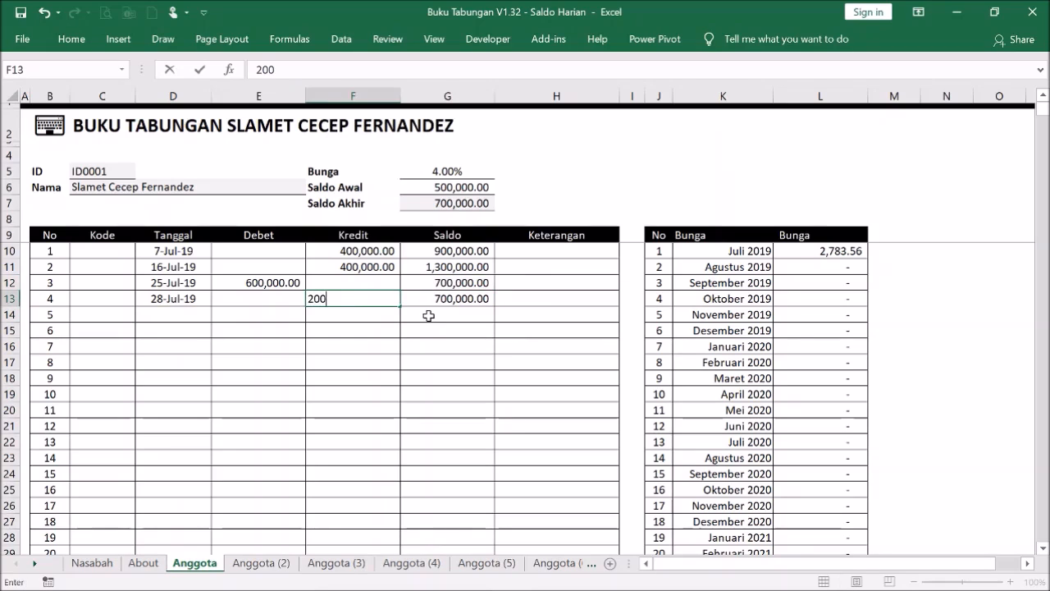
pyautogui.write('000')
pyautogui.press('Return')
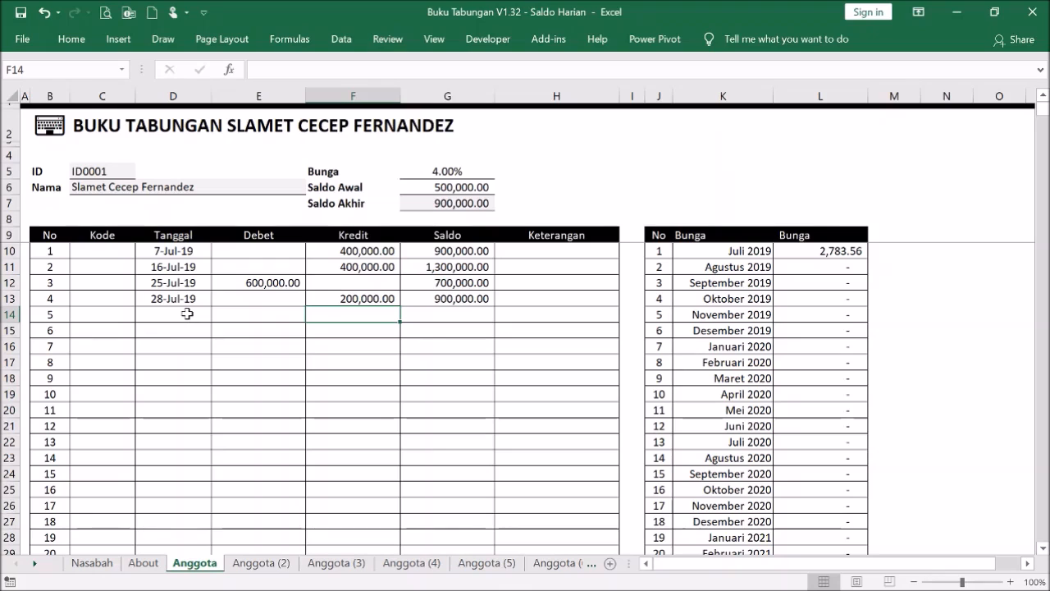
# Enter 31 jul 19 as the Tanggal of the fifth transaction.
pyautogui.click(187, 315)
pyautogui.write('3')
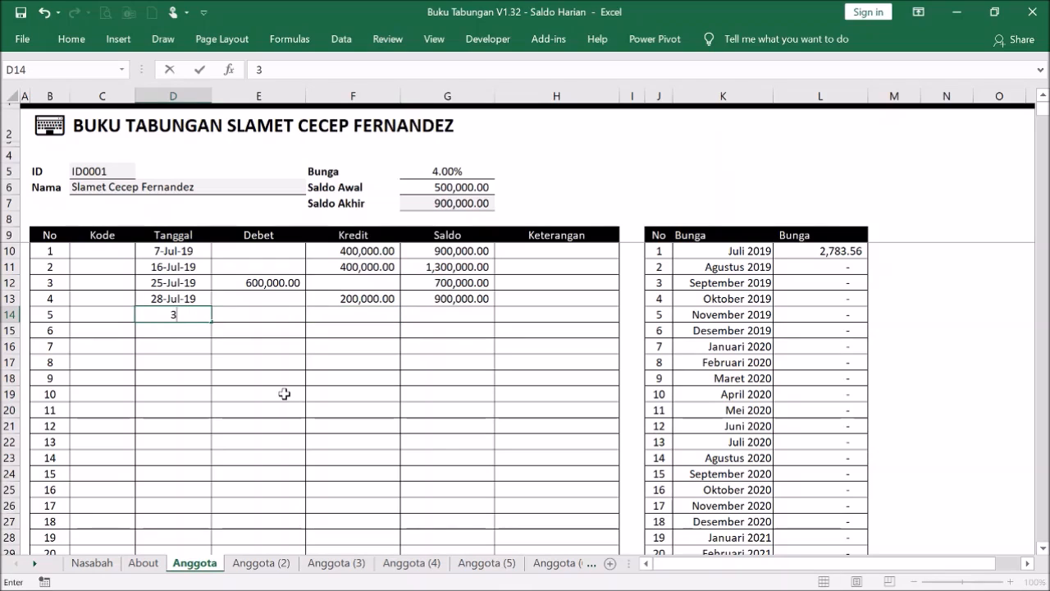
pyautogui.write('1 jul 19')
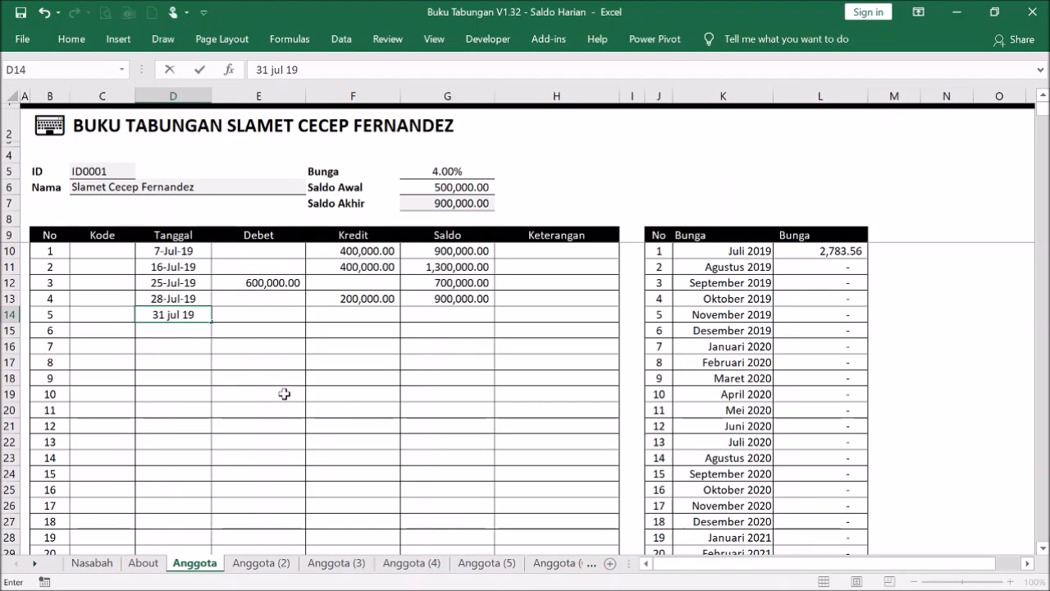
pyautogui.press('Return')
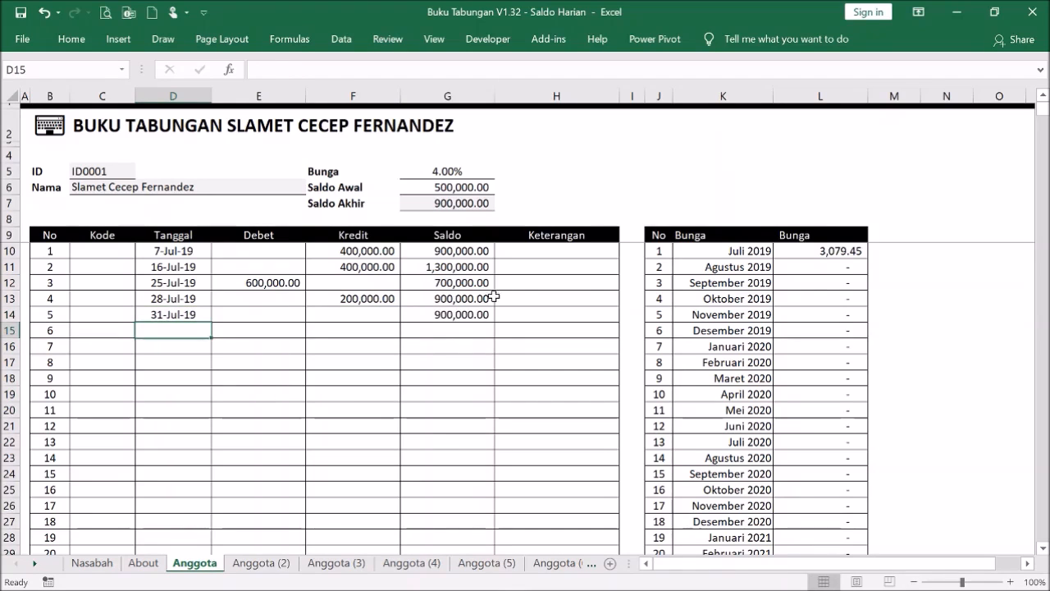
# Copy the Juli 2019 interest amount from the Bunga table and paste it as a value into the fifth transaction's Kredit.
pyautogui.click(811, 251)
pyautogui.rightClick(812, 251)
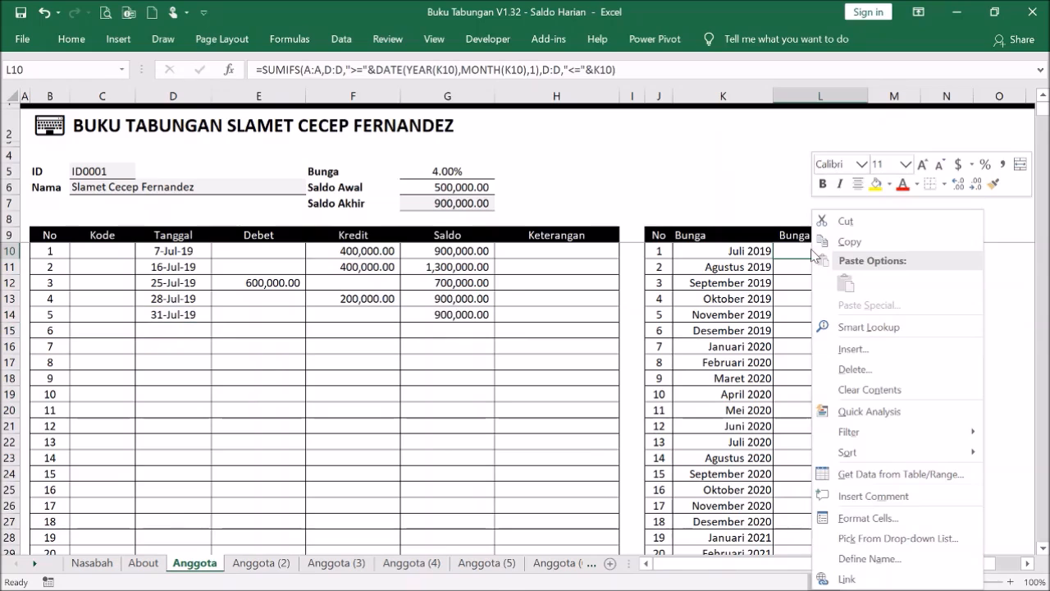
pyautogui.click(871, 240)
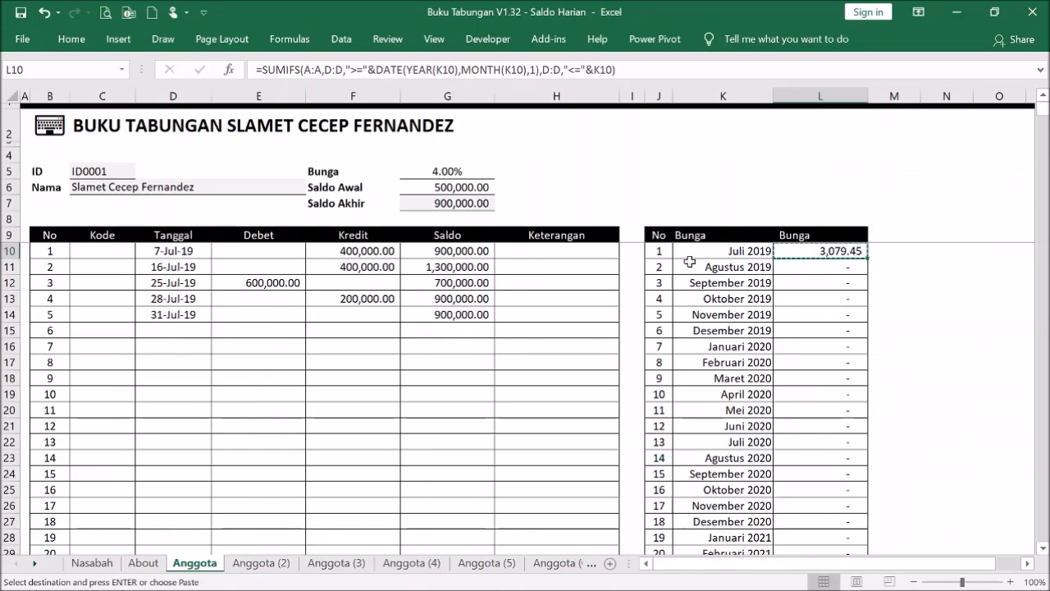
pyautogui.click(323, 317)
pyautogui.rightClick(323, 318)
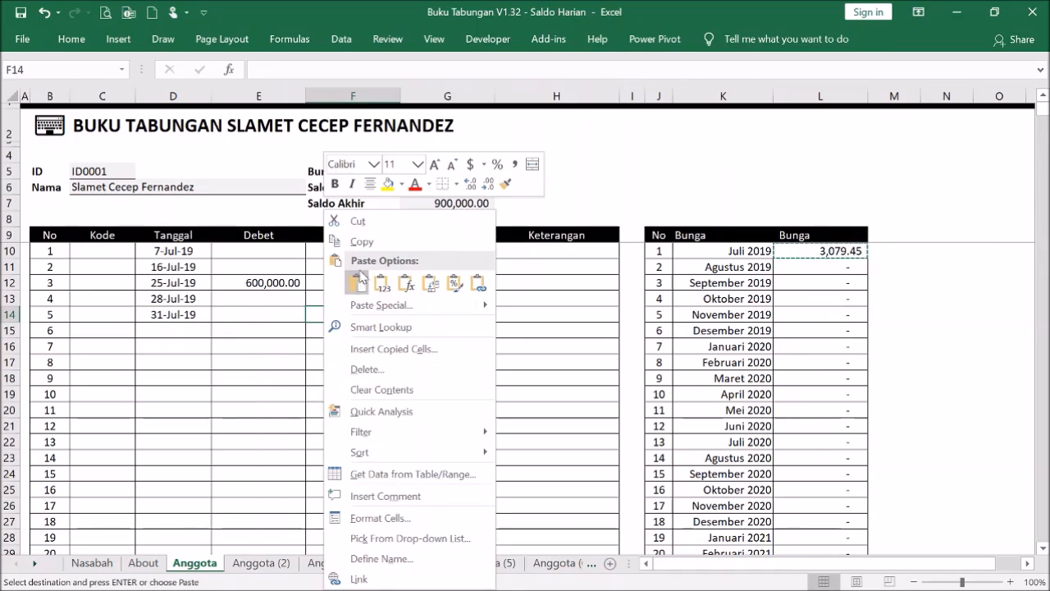
pyautogui.click(381, 284)
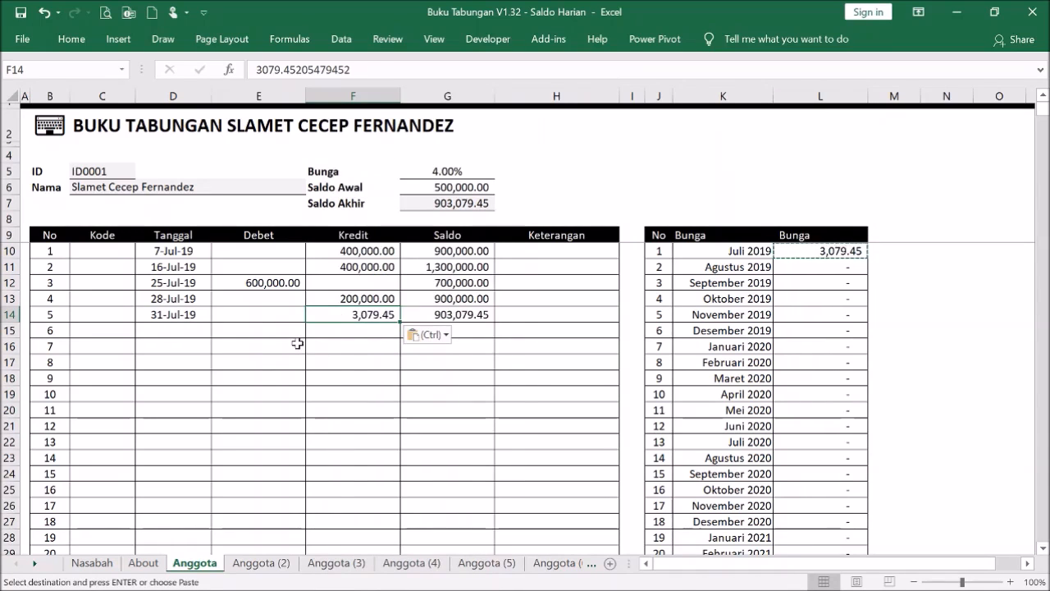
pyautogui.click(469, 312)
# Enter 3 aug 19 as the Tanggal of the sixth transaction.
pyautogui.click(192, 329)
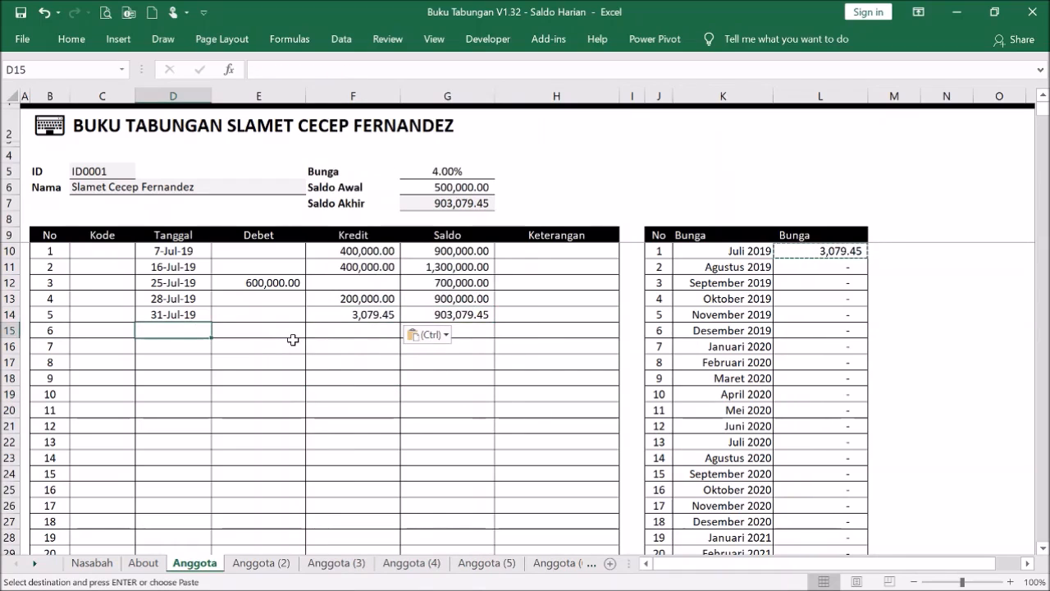
pyautogui.write('3 aug')
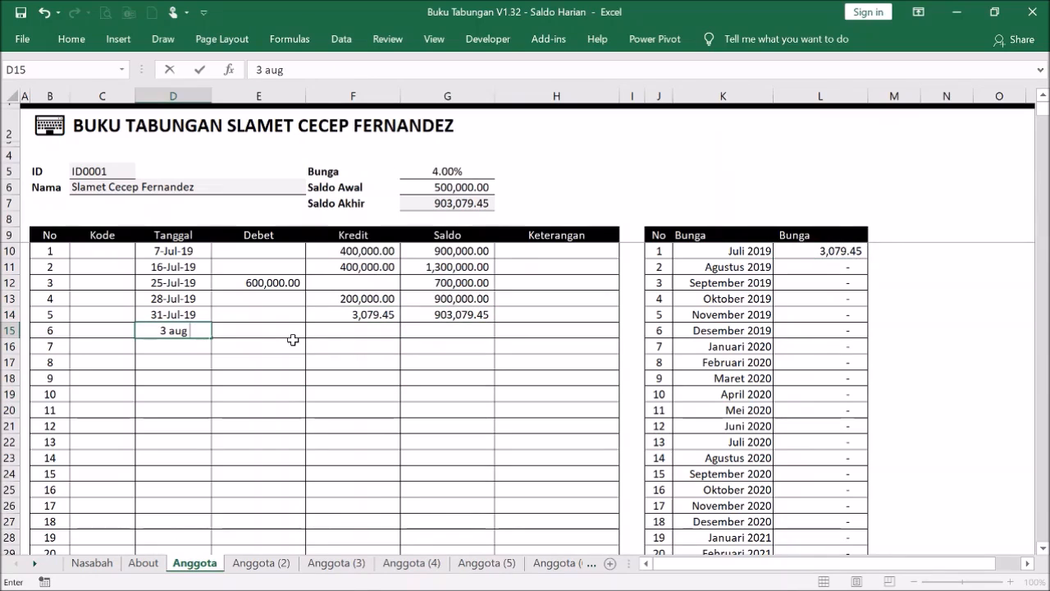
pyautogui.write(' 19')
pyautogui.press('Return')
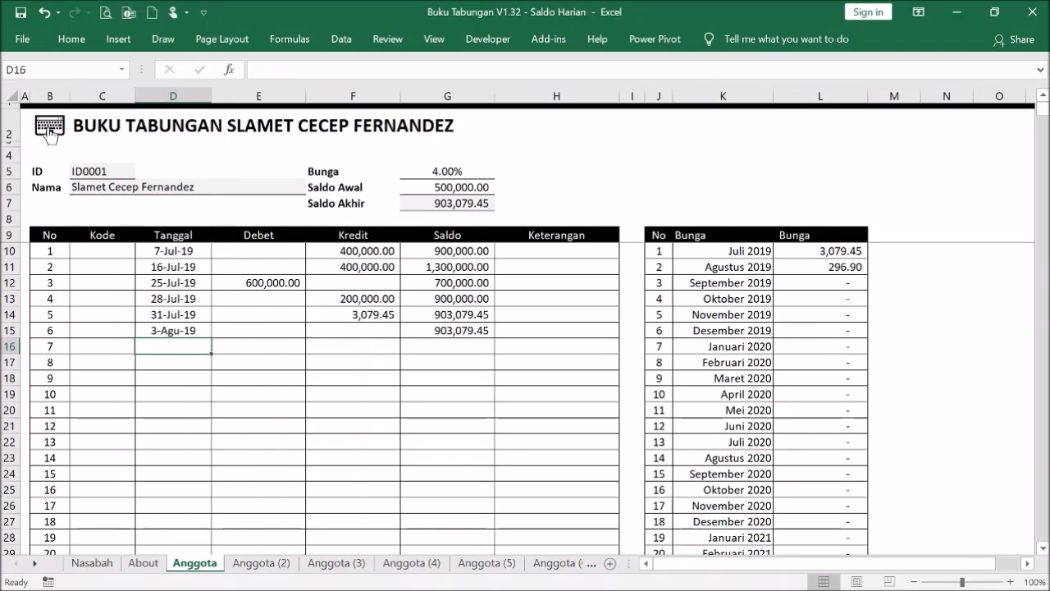
# Check the balances in the customer list, reopen the first customer's savings book and preview its printout.
pyautogui.click(49, 130)
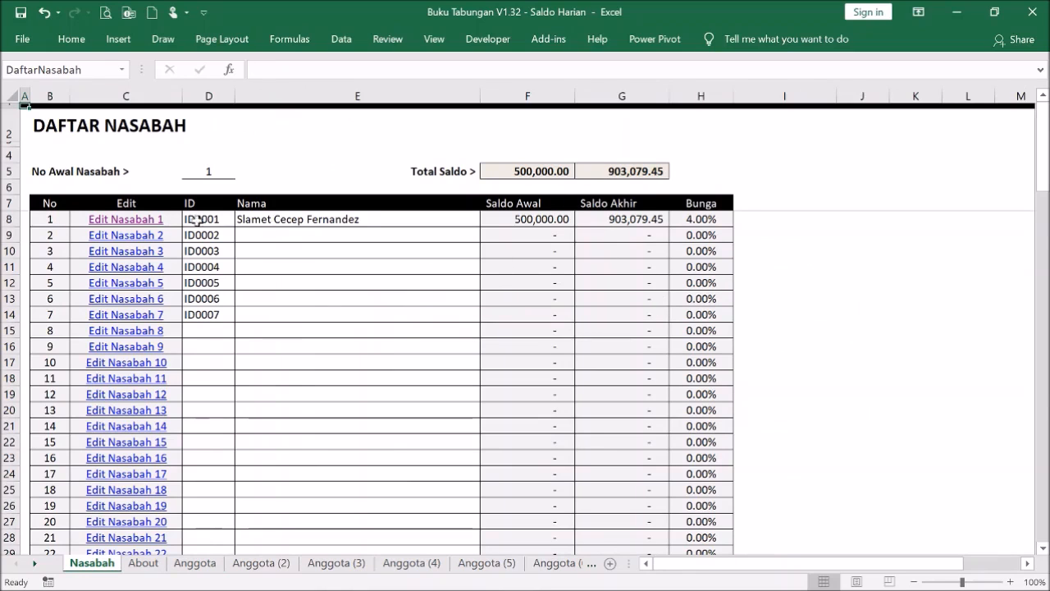
pyautogui.click(145, 235)
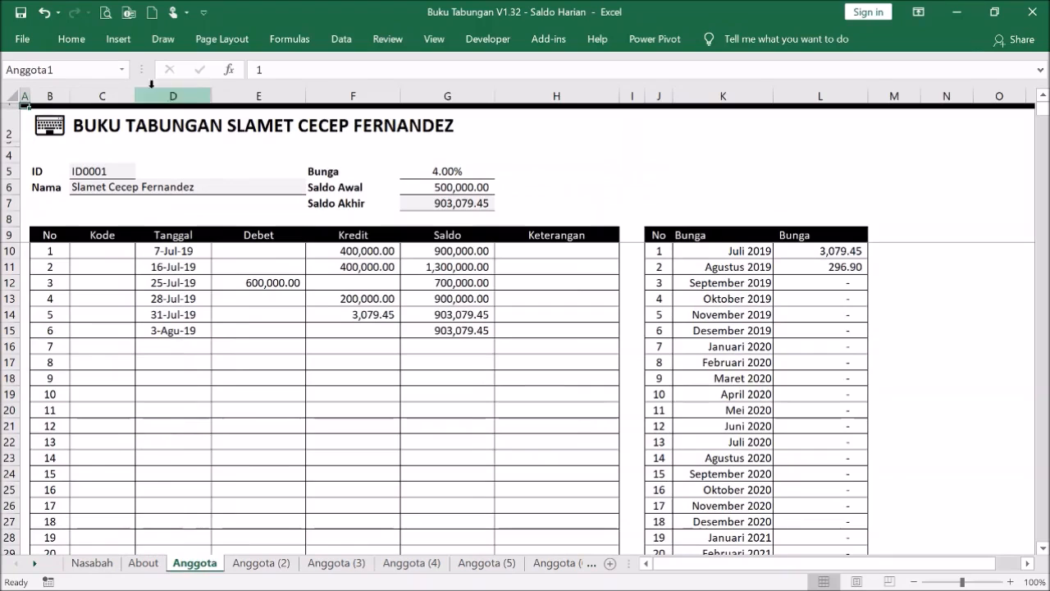
pyautogui.click(106, 13)
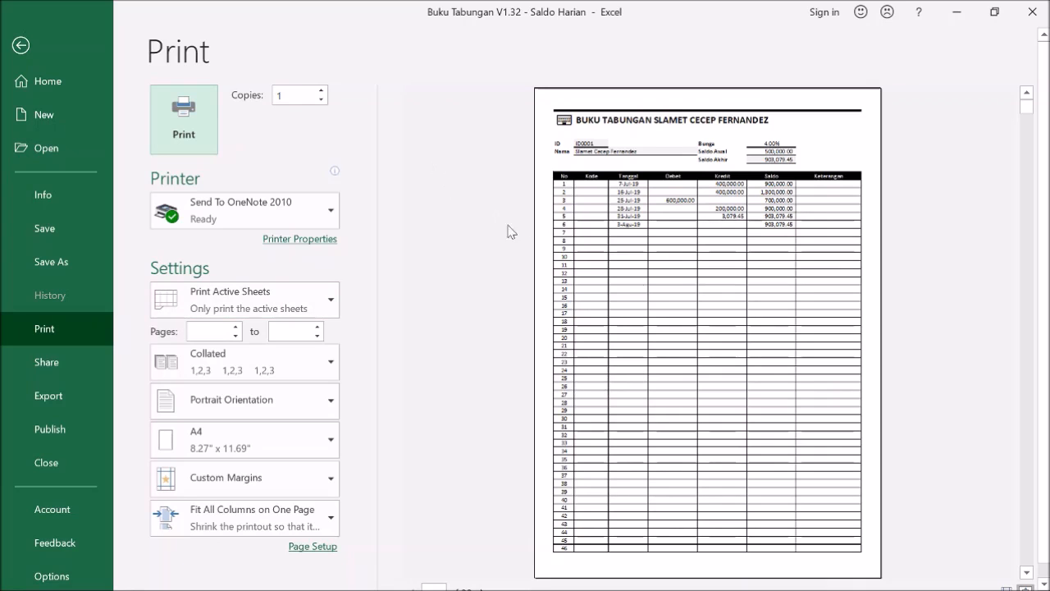
pyautogui.click(21, 46)
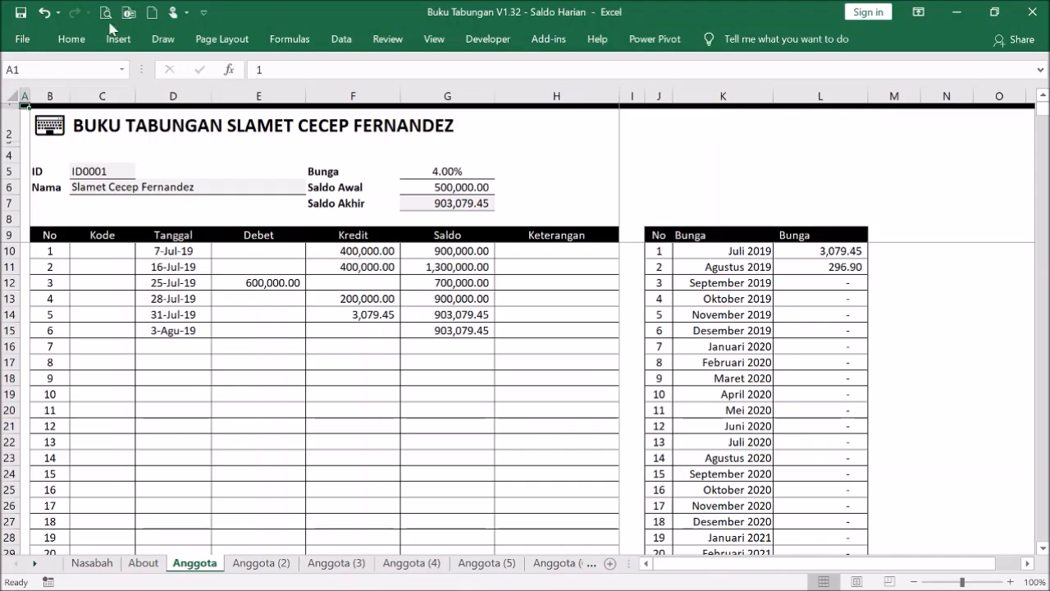